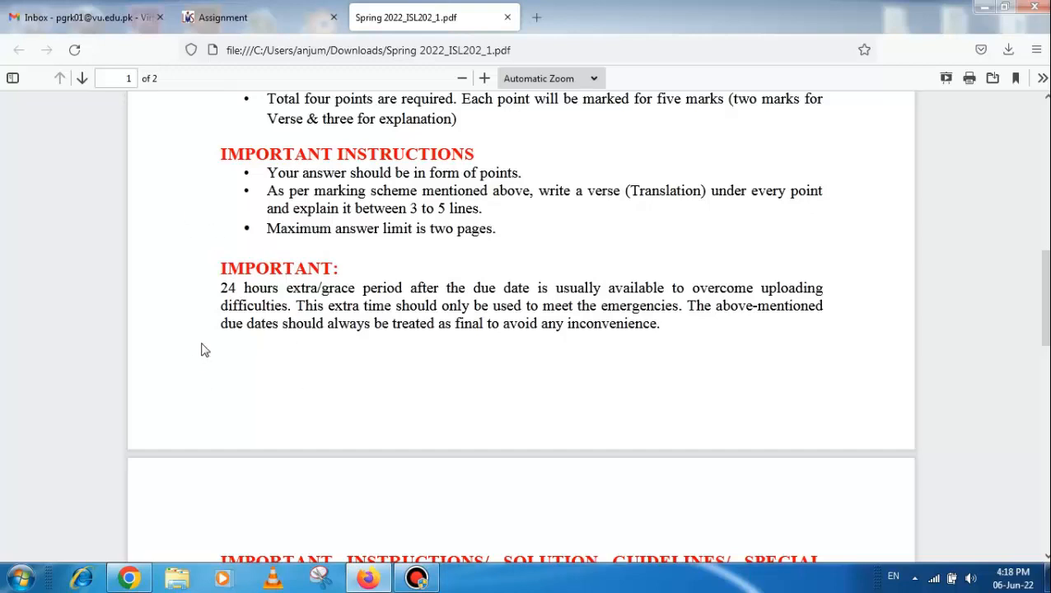
# Read the grace period note, the solution guidelines and the deadline instructions in the assignment PDF
pyautogui.moveTo(230, 287); pyautogui.dragTo(269, 295)
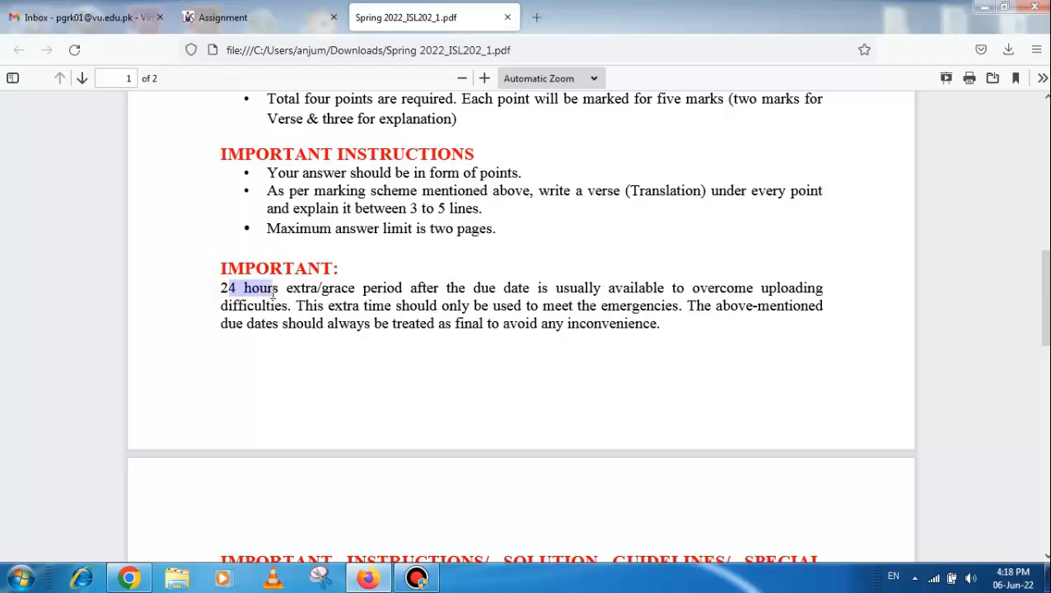
pyautogui.click(313, 303)
pyautogui.scroll(-3, 329, 298)
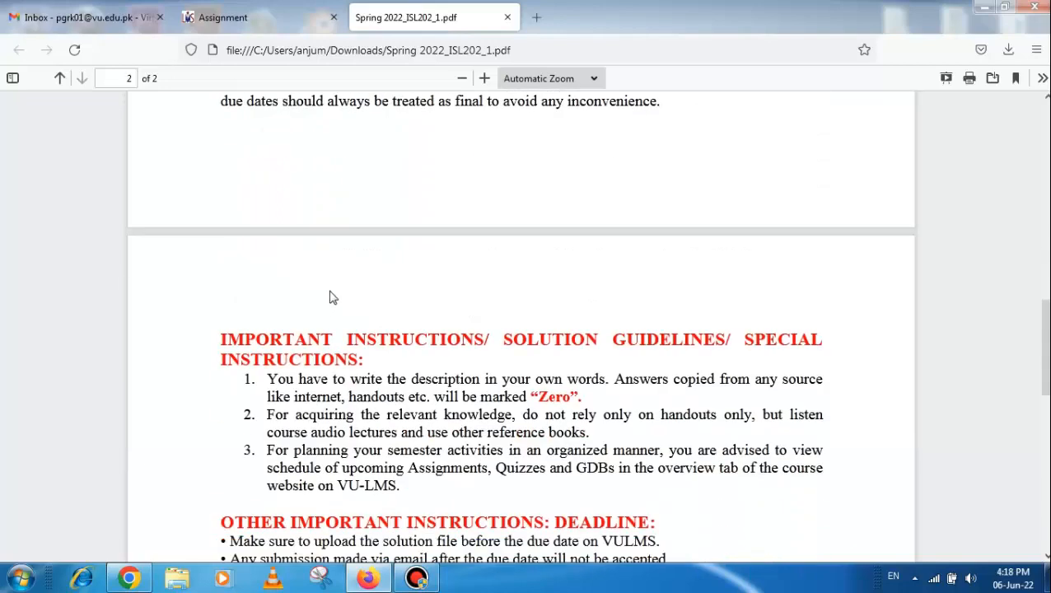
pyautogui.scroll(1, 355, 267)
pyautogui.scroll(-5, 265, 342)
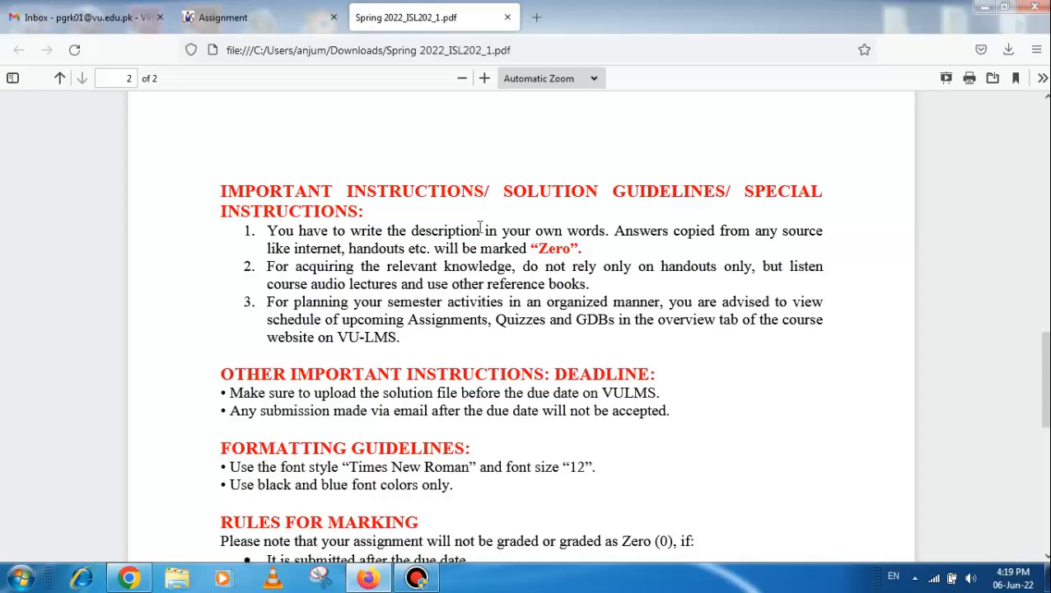
pyautogui.scroll(-2, 548, 233)
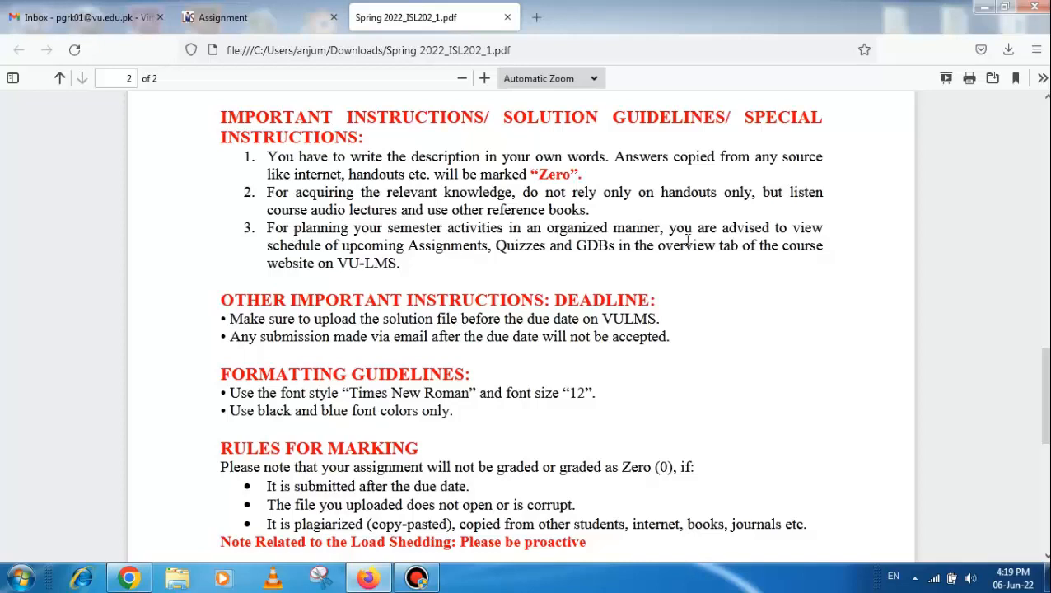
pyautogui.scroll(-2, 363, 286)
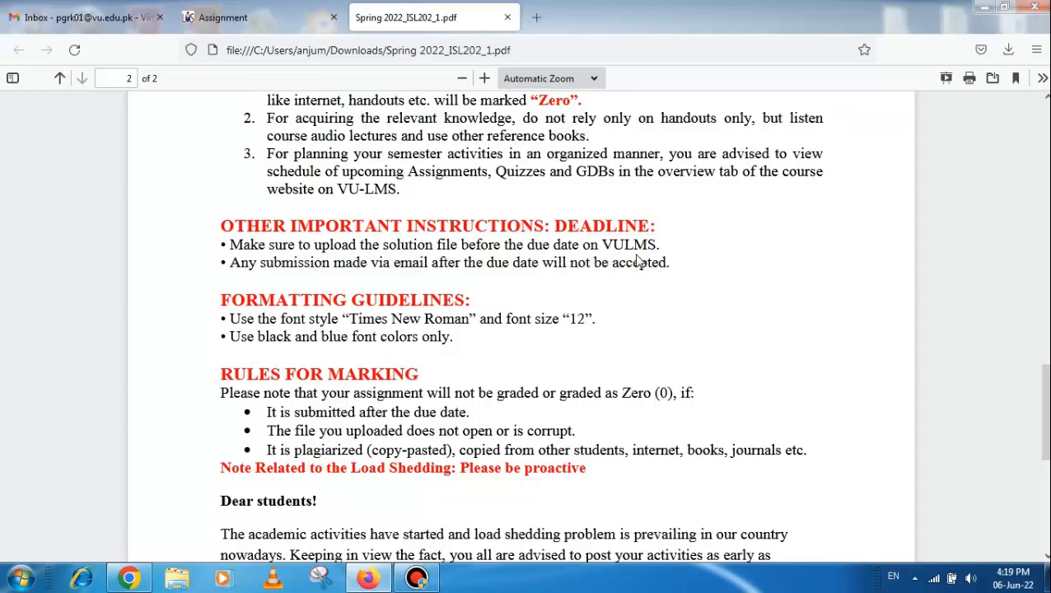
pyautogui.moveTo(655, 246); pyautogui.dragTo(461, 244)
pyautogui.click(364, 263)
pyautogui.click(228, 264)
pyautogui.moveTo(283, 263); pyautogui.dragTo(671, 277)
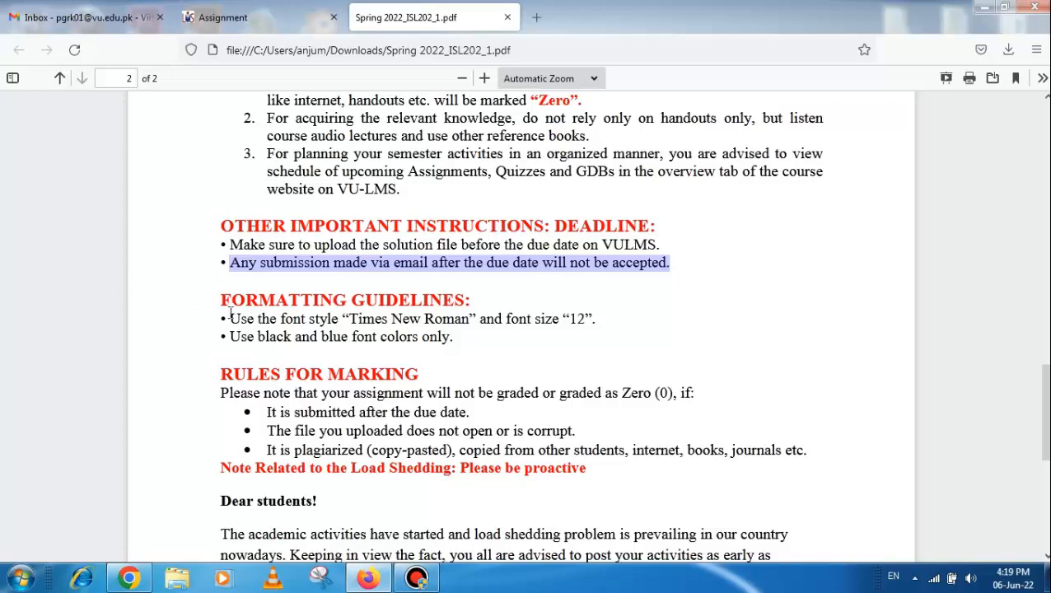
# Review the formatting guidelines and the rules for marking on the second page of the assignment PDF
pyautogui.scroll(-2, 254, 305)
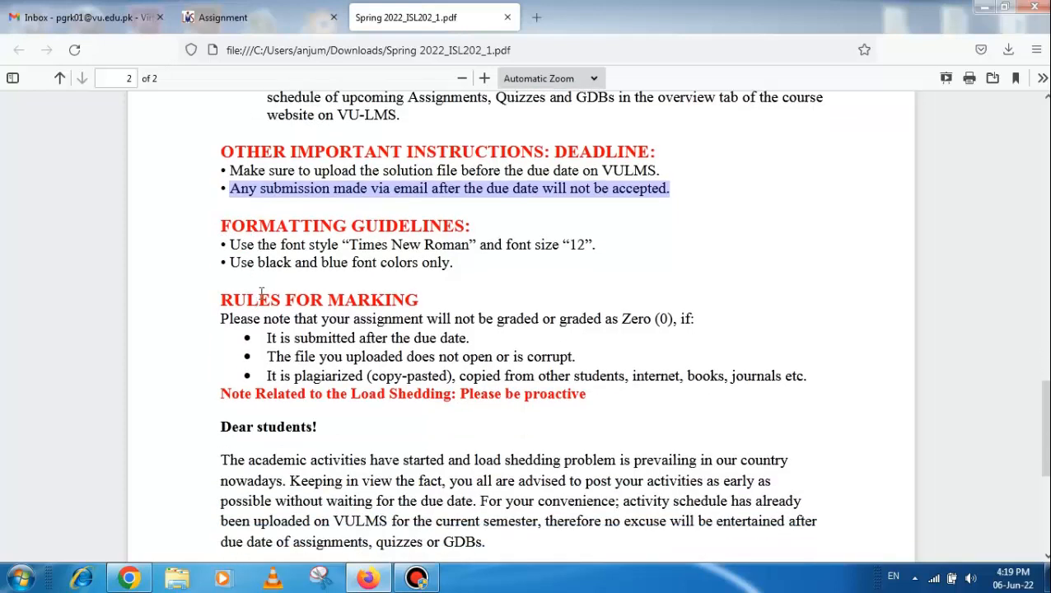
pyautogui.moveTo(223, 245); pyautogui.dragTo(445, 245)
pyautogui.click(356, 244)
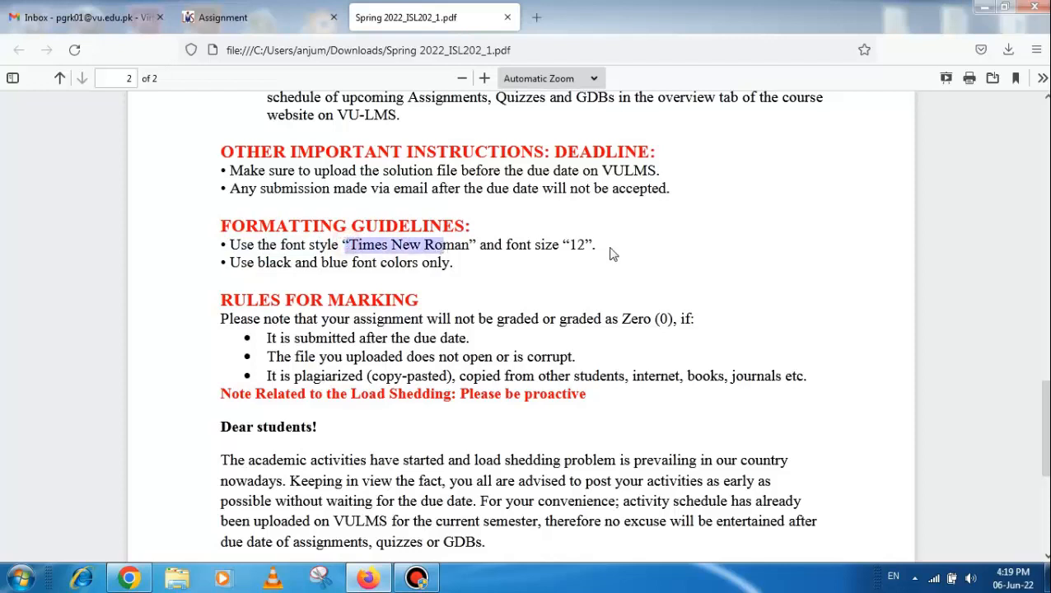
pyautogui.moveTo(590, 244); pyautogui.dragTo(486, 246)
pyautogui.moveTo(240, 264); pyautogui.dragTo(431, 267)
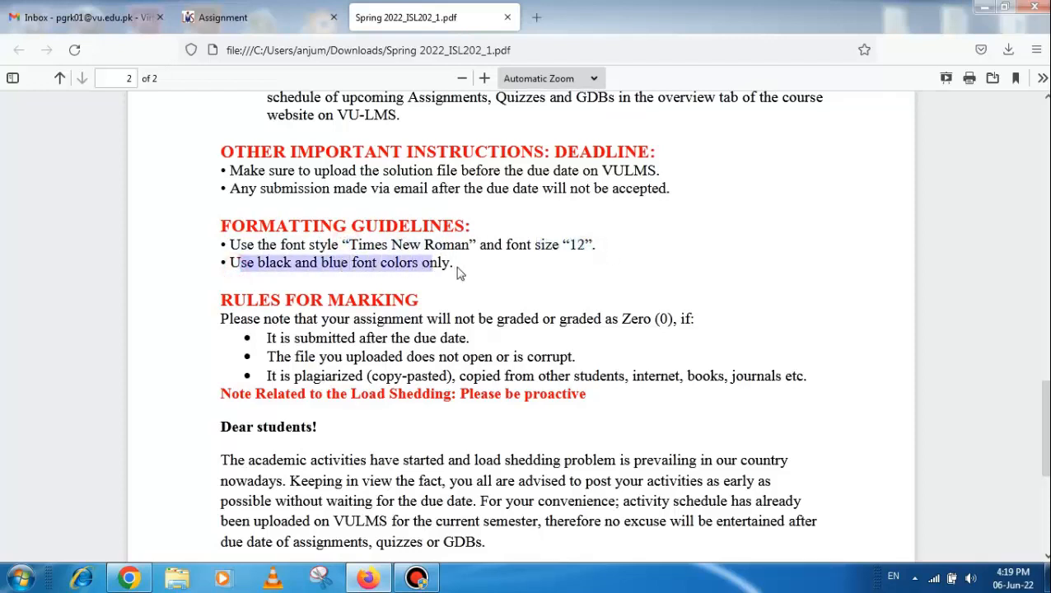
pyautogui.click(470, 272)
pyautogui.scroll(-2, 222, 249)
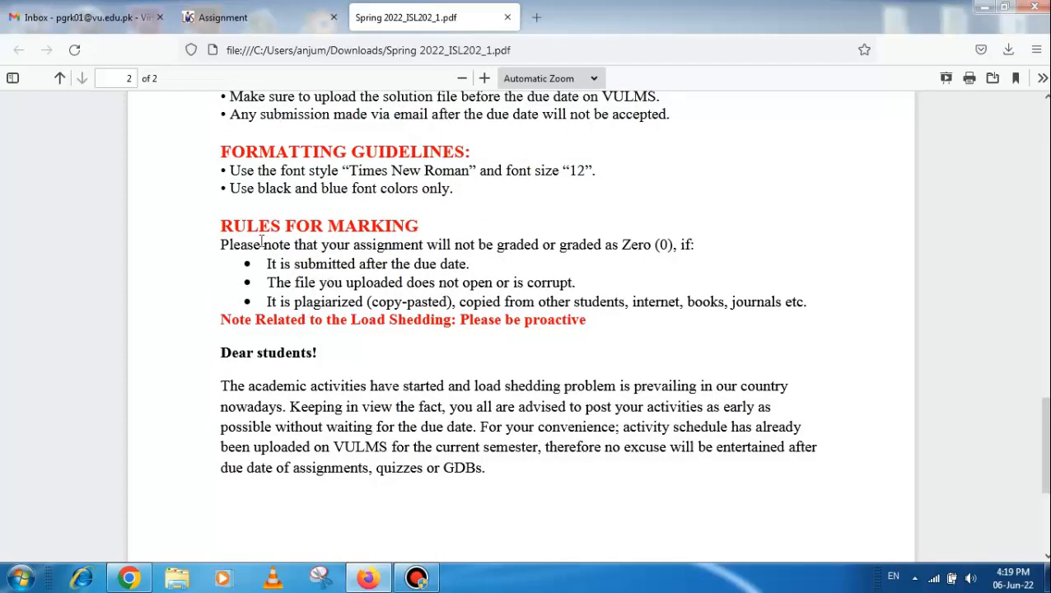
pyautogui.moveTo(260, 245); pyautogui.dragTo(355, 251)
pyautogui.click(404, 280)
pyautogui.moveTo(291, 288); pyautogui.dragTo(437, 283)
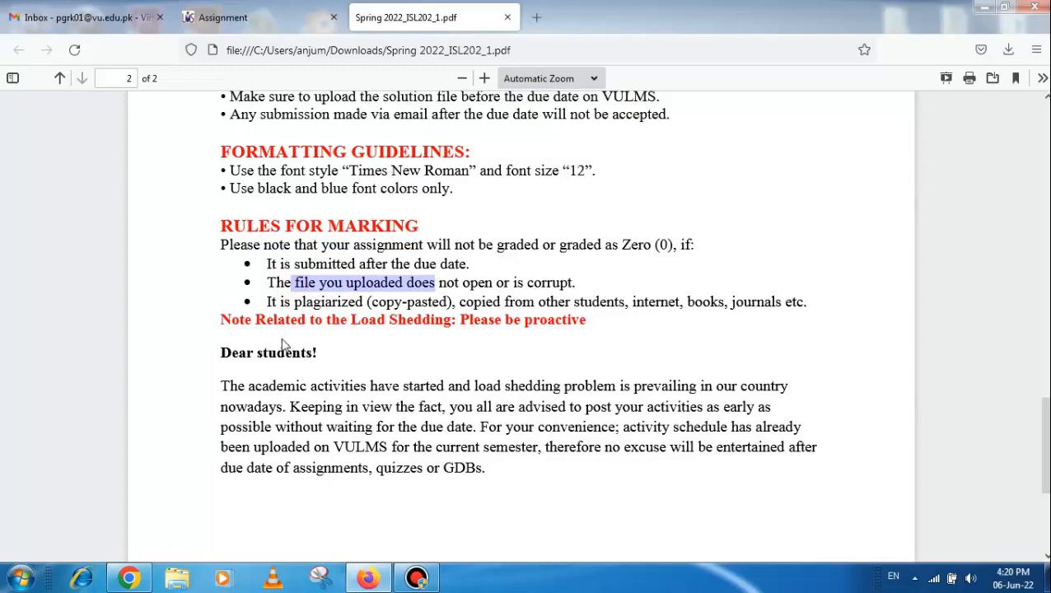
# Go back to the first page of the assignment PDF and review the assignment question
pyautogui.scroll(-5, 288, 346)
pyautogui.scroll(6, 313, 352)
pyautogui.scroll(8, 319, 354)
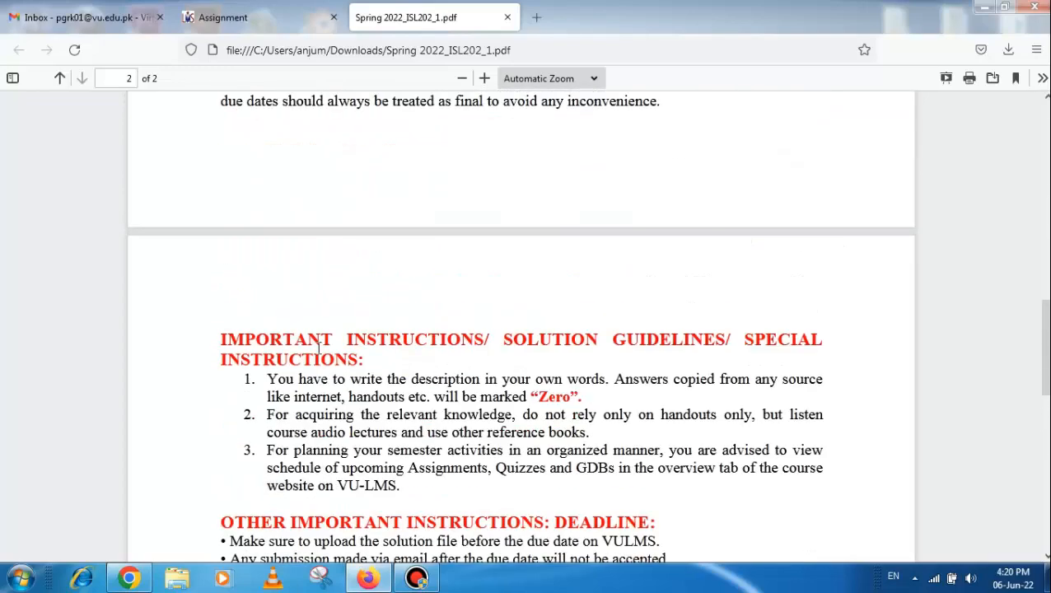
pyautogui.scroll(10, 322, 354)
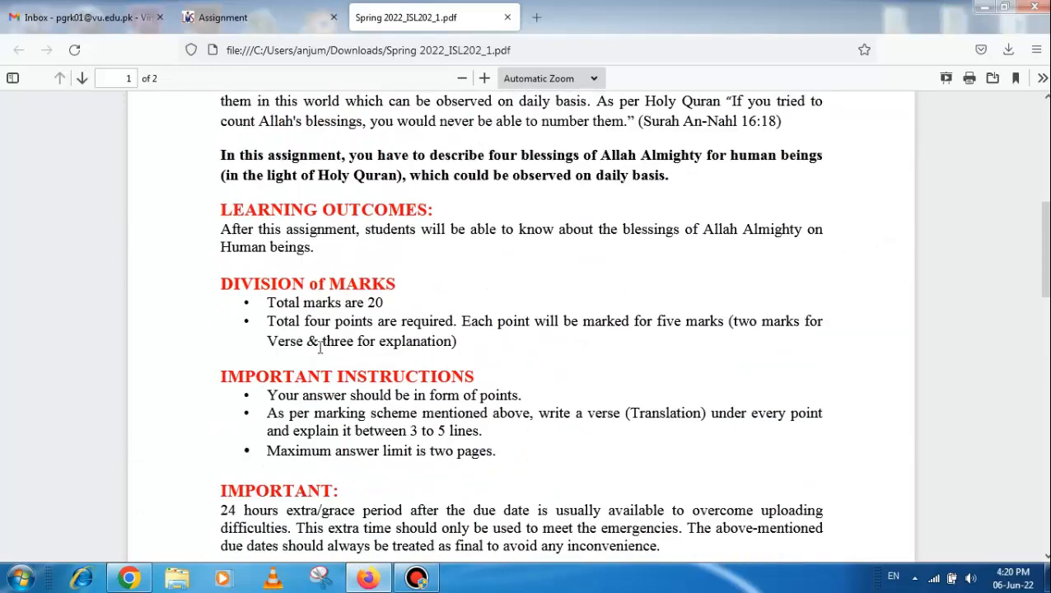
pyautogui.scroll(2, 322, 351)
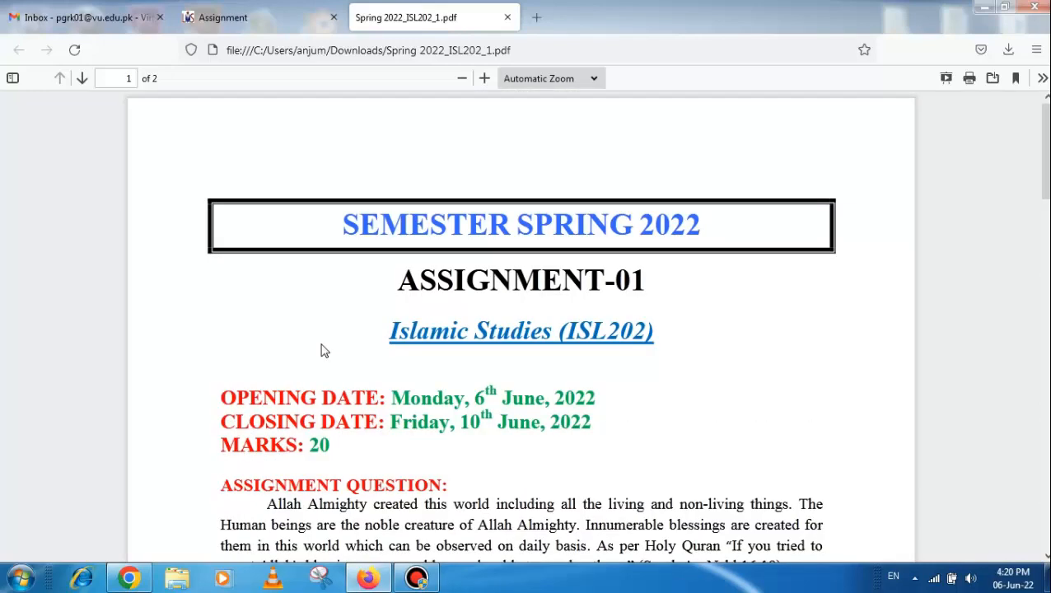
pyautogui.scroll(-4, 310, 384)
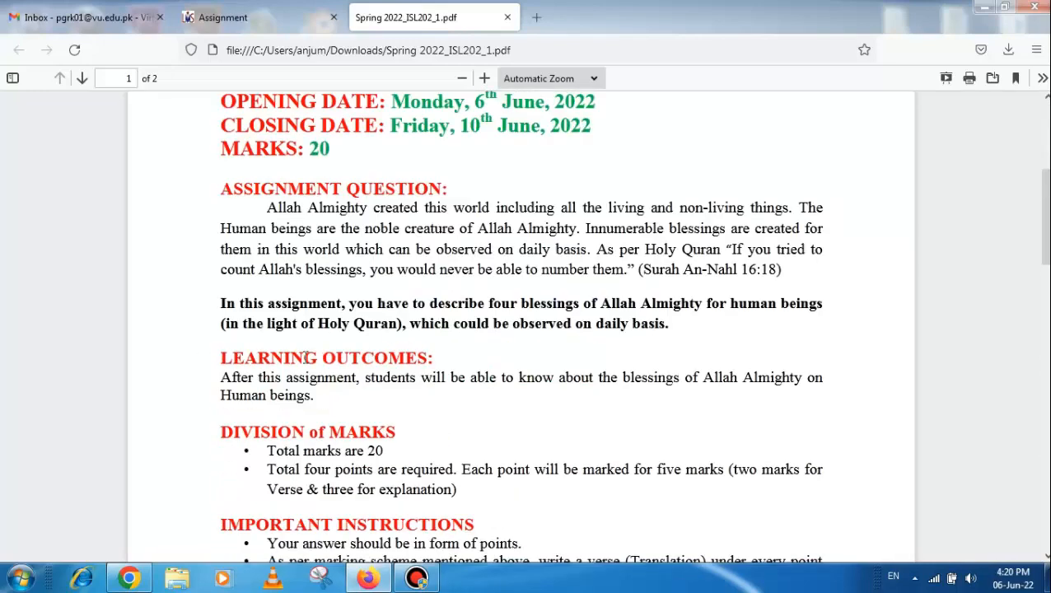
# Launch Microsoft Word 2010 with a new blank document
pyautogui.click(23, 578)
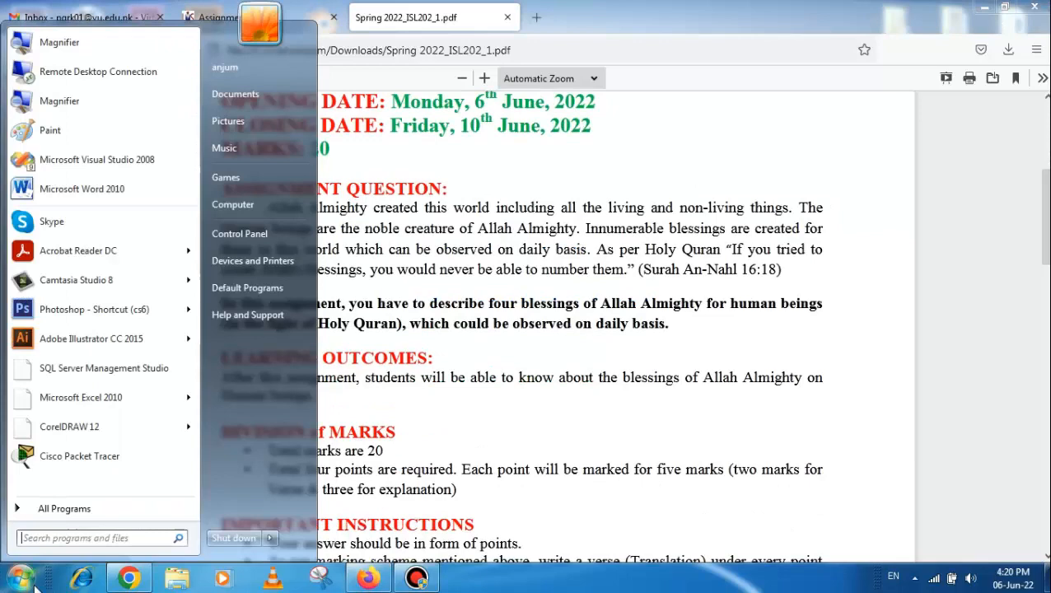
pyautogui.click(57, 508)
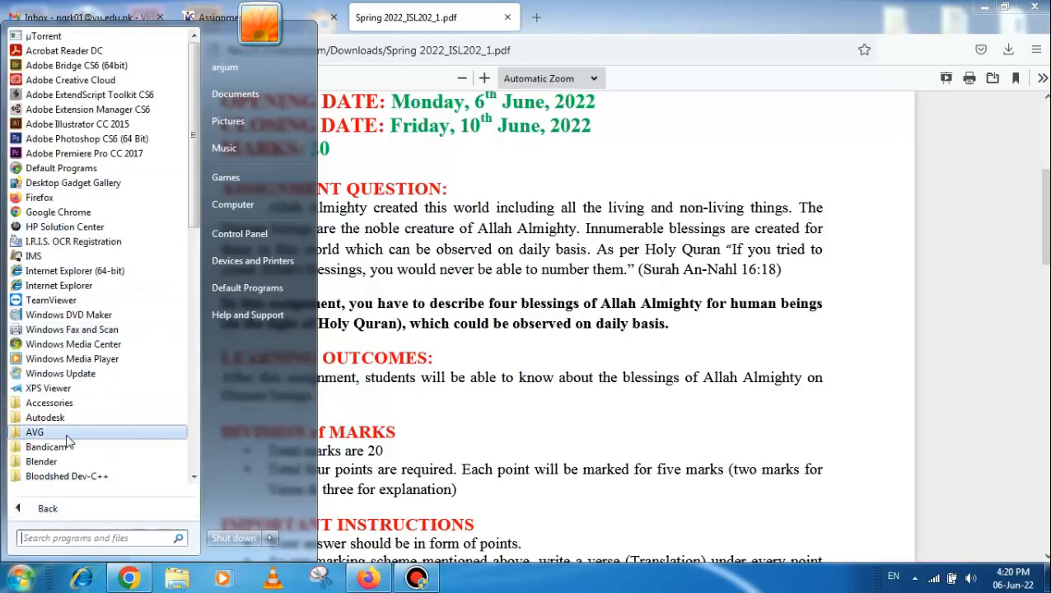
pyautogui.scroll(-3, 74, 437)
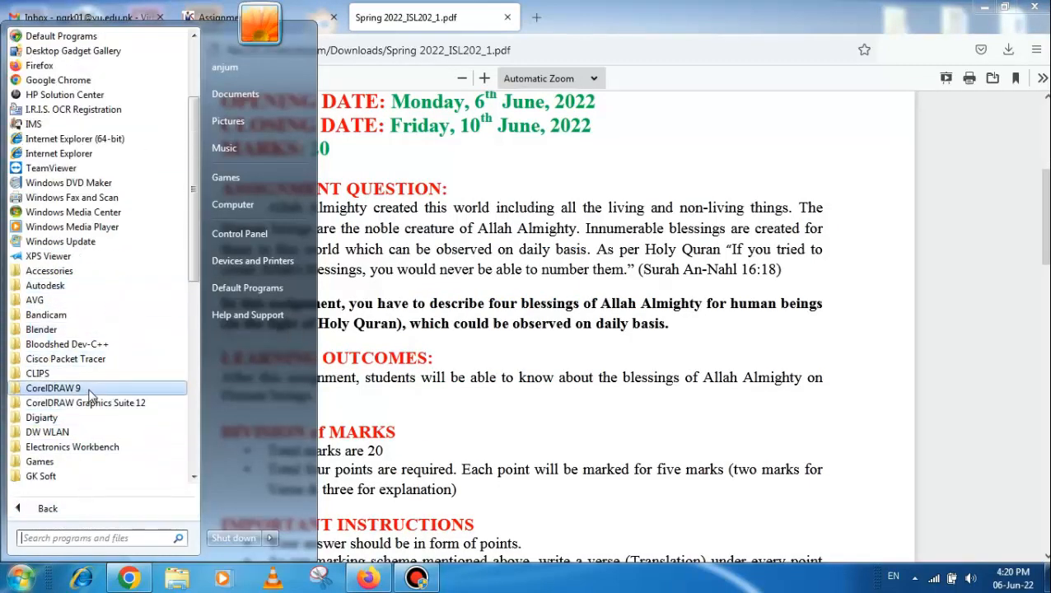
pyautogui.scroll(-1, 83, 387)
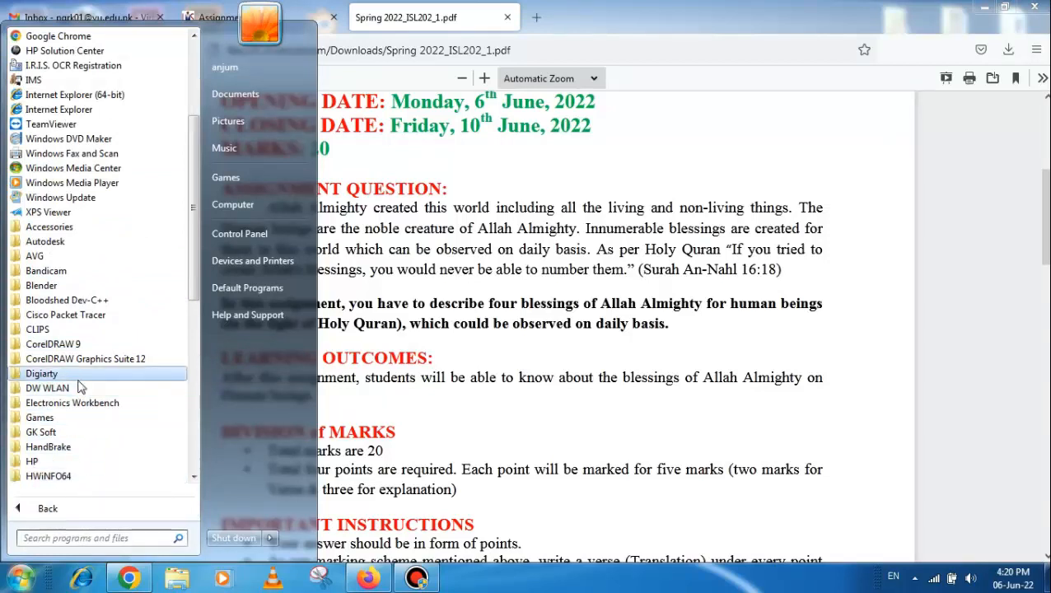
pyautogui.scroll(-3, 78, 375)
pyautogui.scroll(-2, 82, 461)
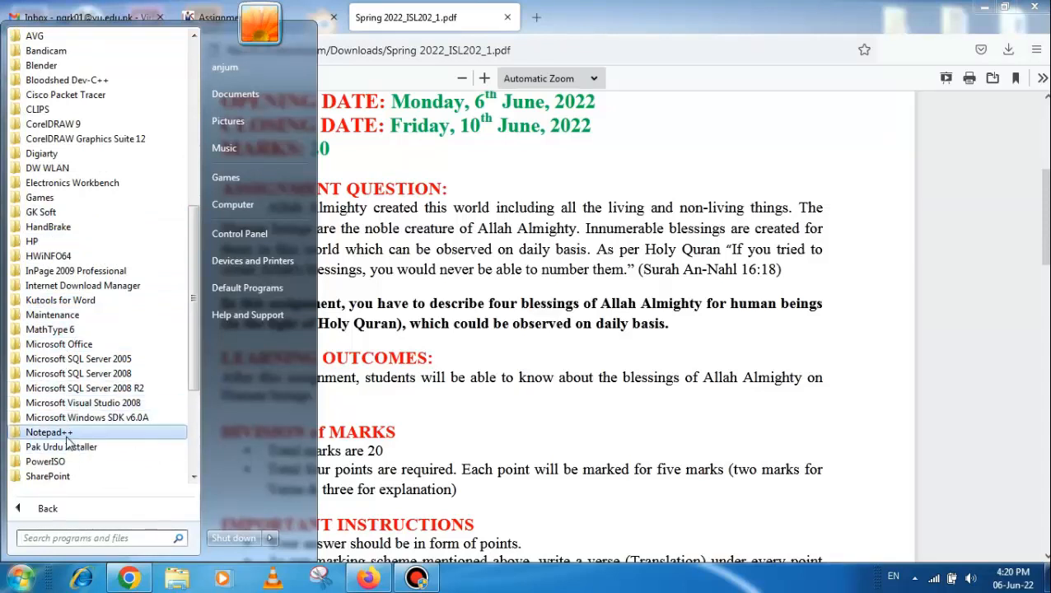
pyautogui.click(69, 344)
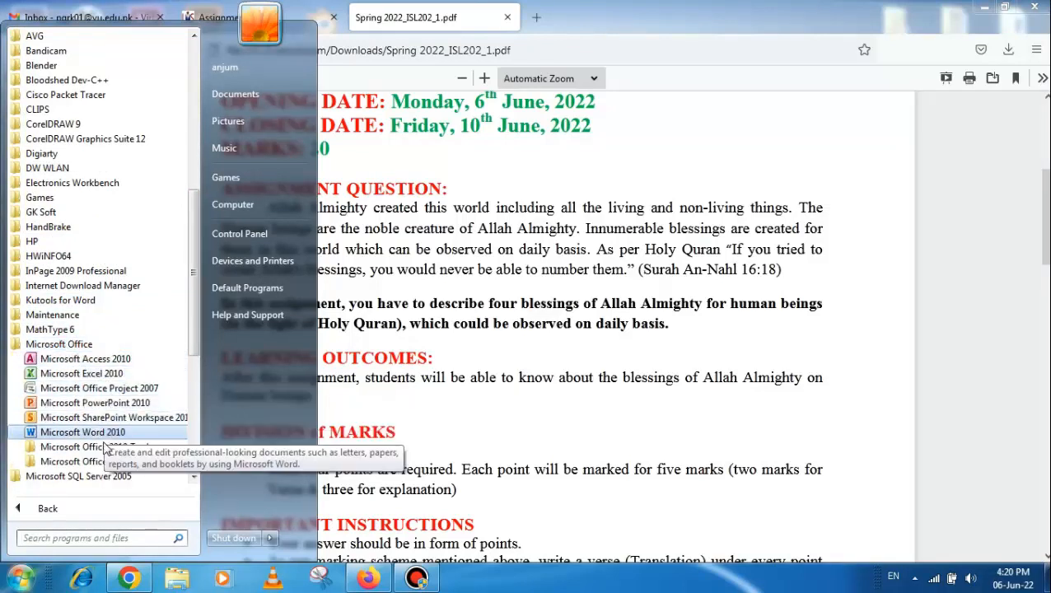
pyautogui.click(109, 436)
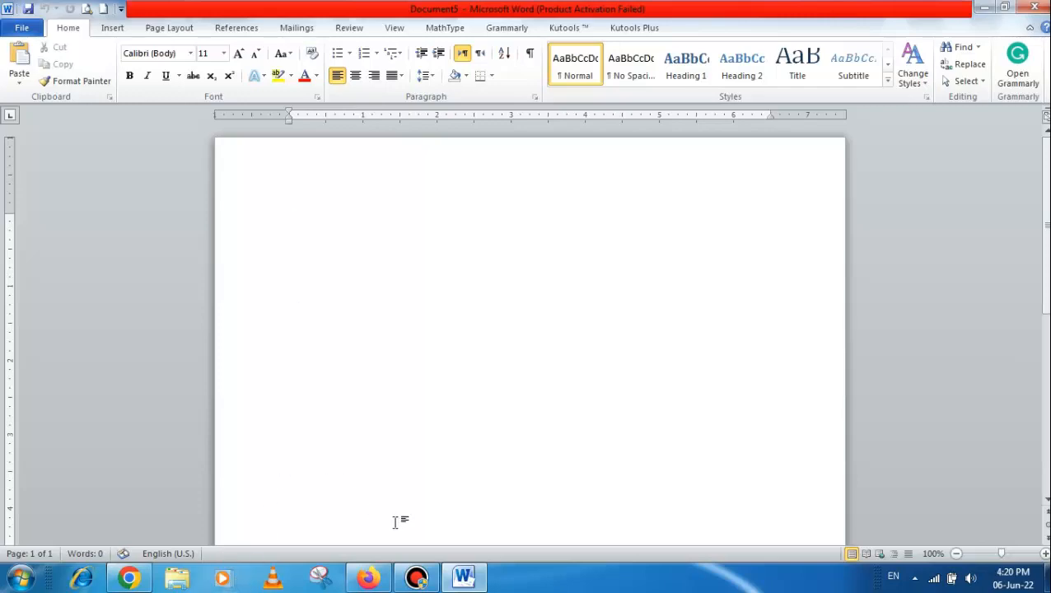
# Check the title and course details at the top of the assignment PDF in Firefox and return to the blank Word document
pyautogui.click(464, 578)
pyautogui.scroll(5, 463, 255)
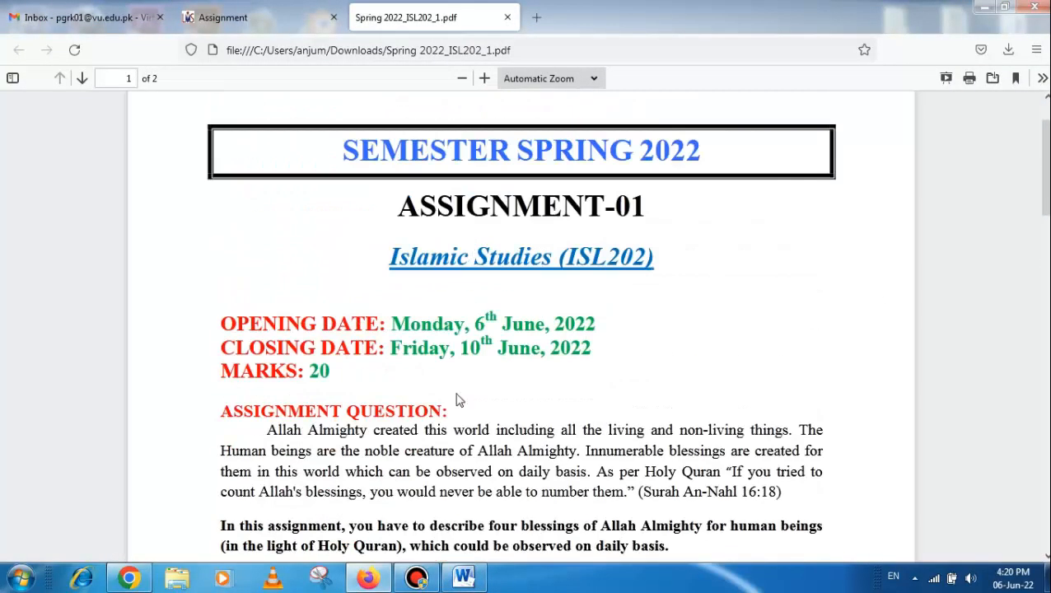
pyautogui.click(464, 578)
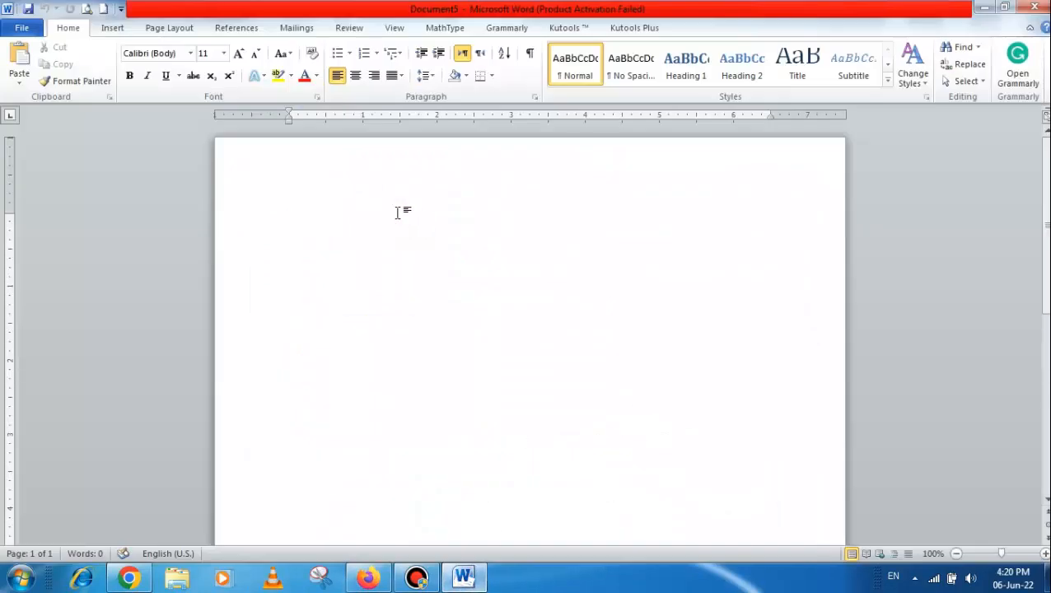
# Enter the student ID on the first line of the document and the course code ISL 202 below it
pyautogui.write('BC220202020 ')
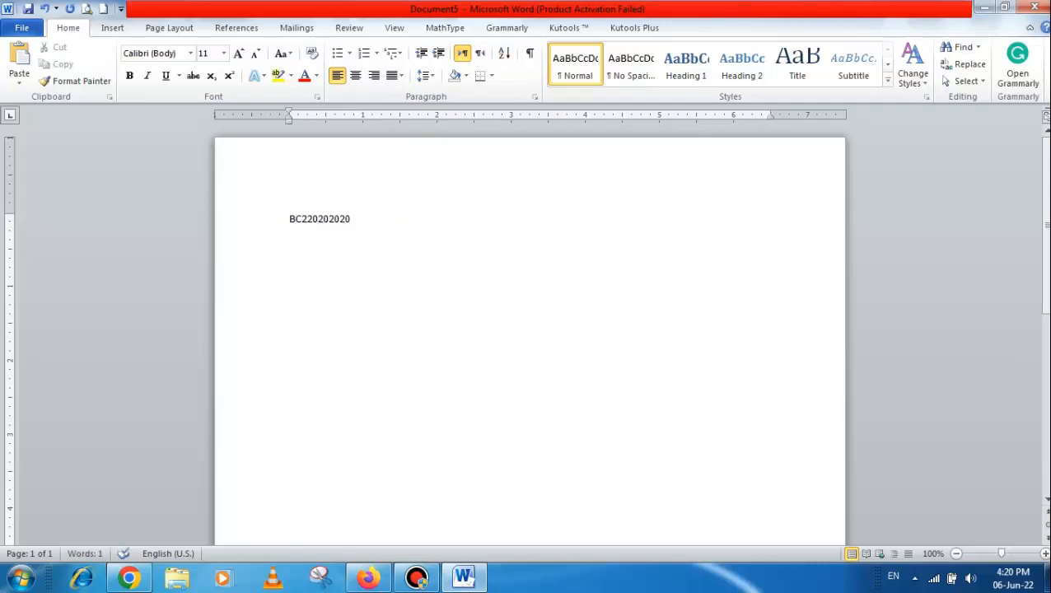
pyautogui.write('Assignm')
pyautogui.press('BackSpace')
pyautogui.press('BackSpace')
pyautogui.press('BackSpace')
pyautogui.press('BackSpace')
pyautogui.press('BackSpace')
pyautogui.press('BackSpace')
pyautogui.press('BackSpace')
pyautogui.write('ISL 202')
pyautogui.press('Return')
# Add the lines "Assignment 1" and "Solution:" below the course code
pyautogui.write('A')
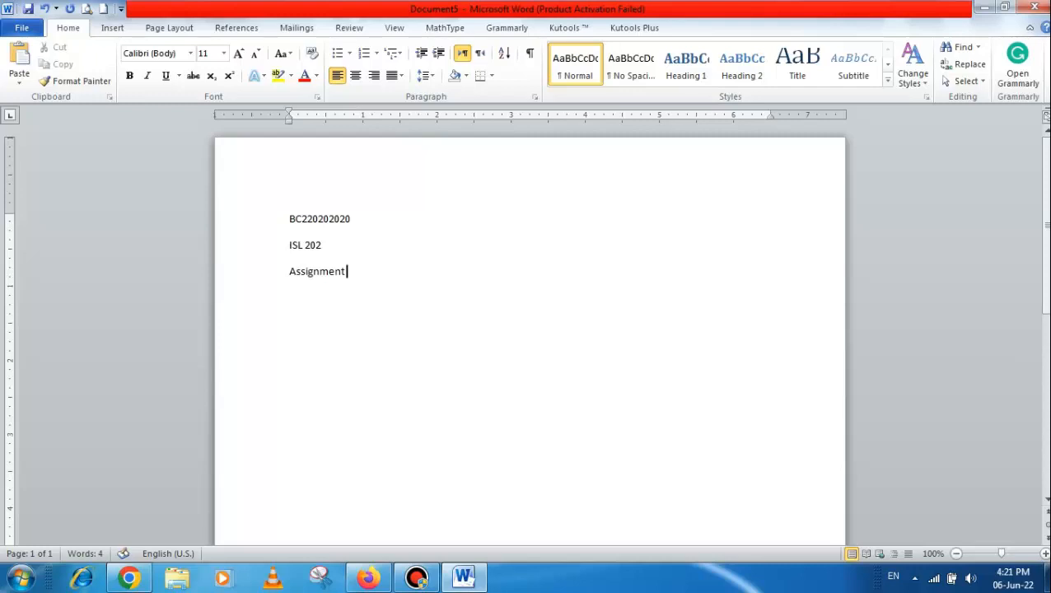
pyautogui.press('Return')
pyautogui.write('Solution')
pyautogui.press('Return')
pyautogui.press('Return')
# Format all four heading lines in bold at font size 14
pyautogui.moveTo(288, 218); pyautogui.dragTo(349, 299)
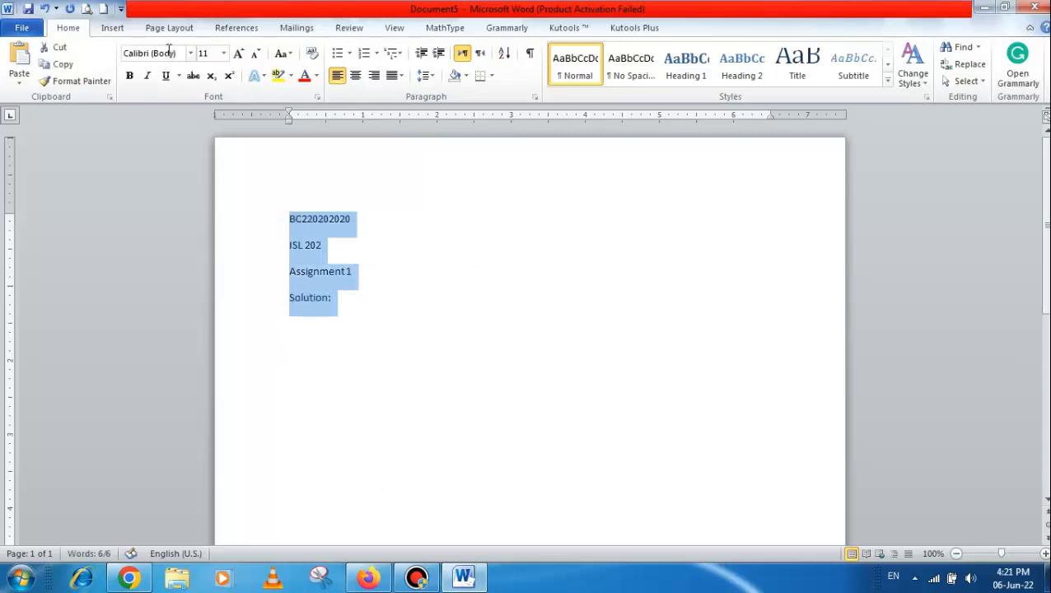
pyautogui.click(239, 54)
pyautogui.click(239, 54)
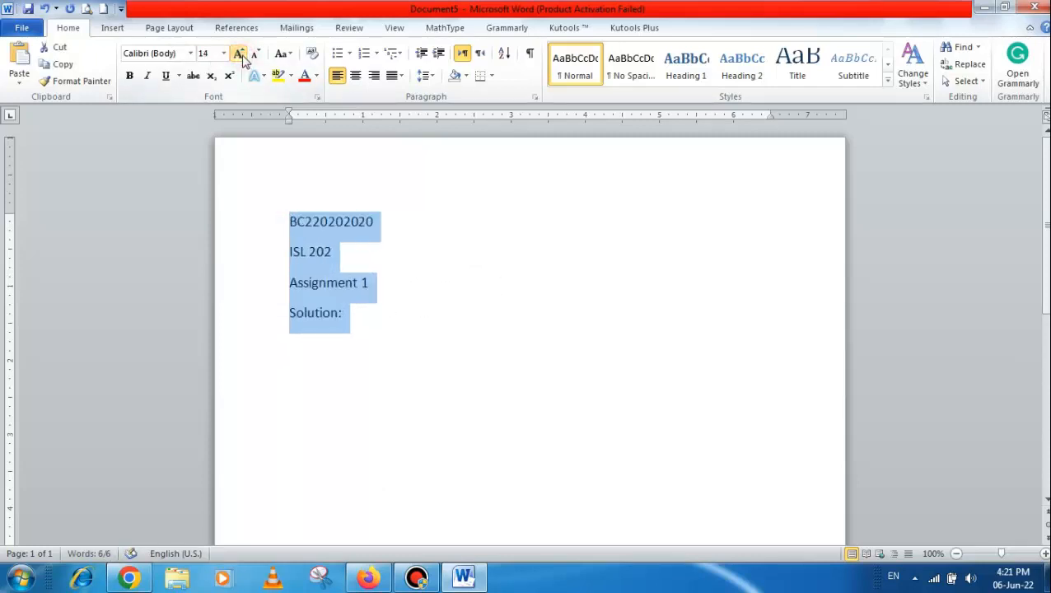
pyautogui.click(129, 75)
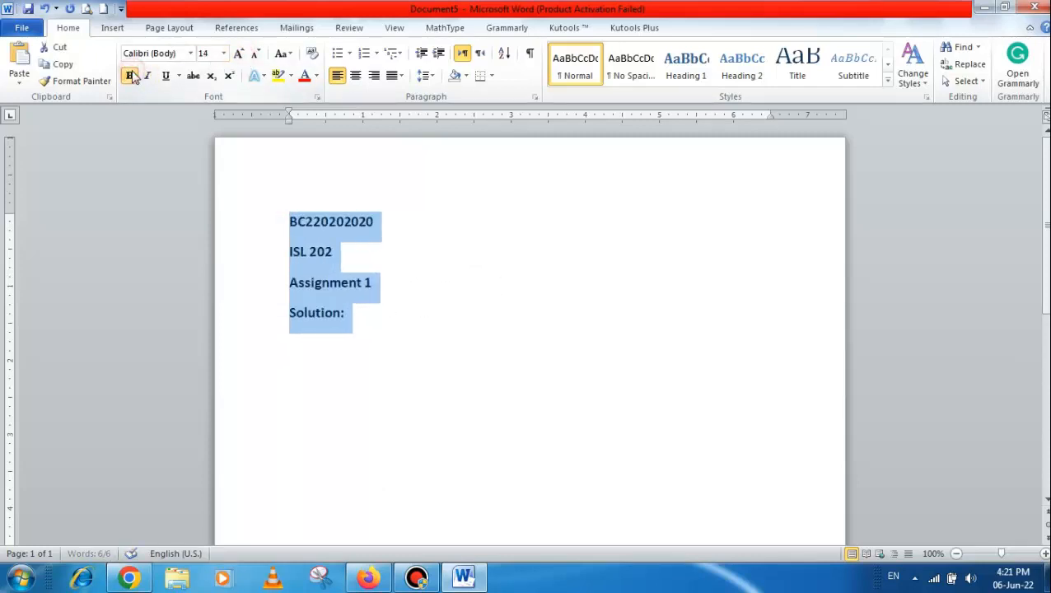
# Change the font of the four heading lines to Times New Roman and deselect the text
pyautogui.click(190, 54)
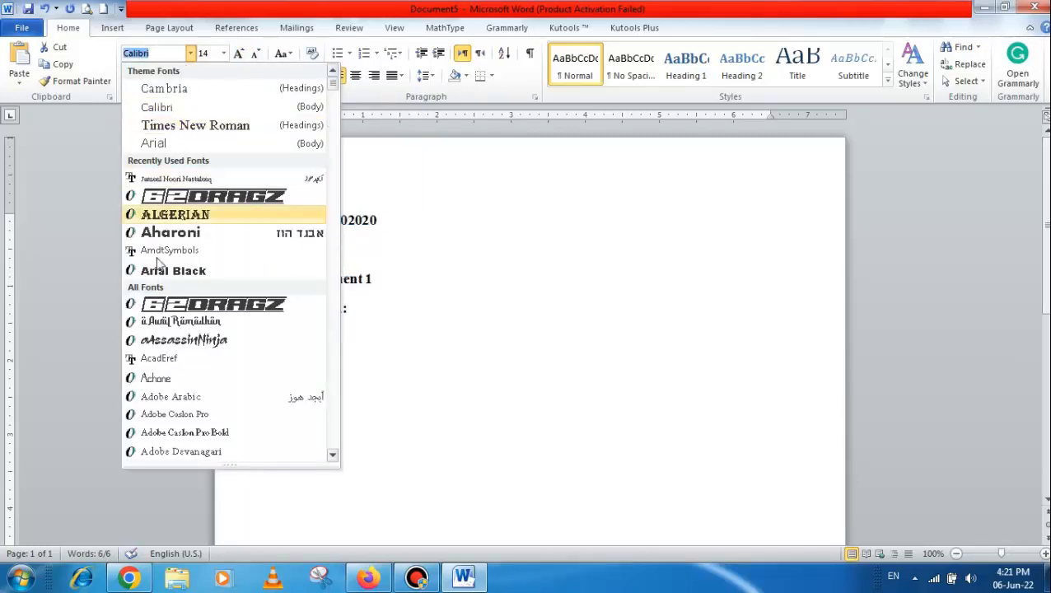
pyautogui.scroll(-4, 167, 366)
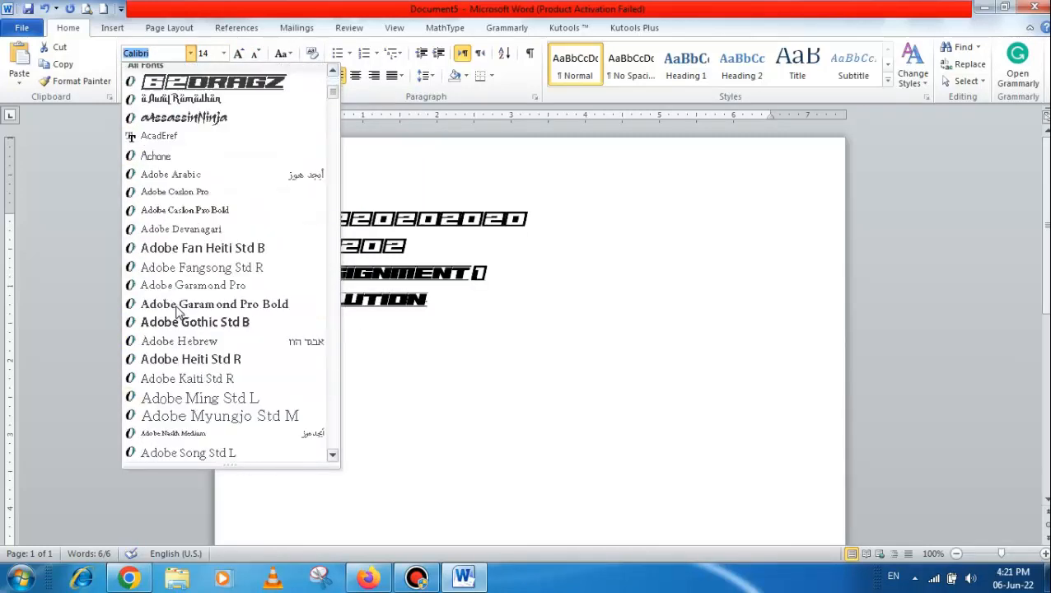
pyautogui.scroll(5, 169, 305)
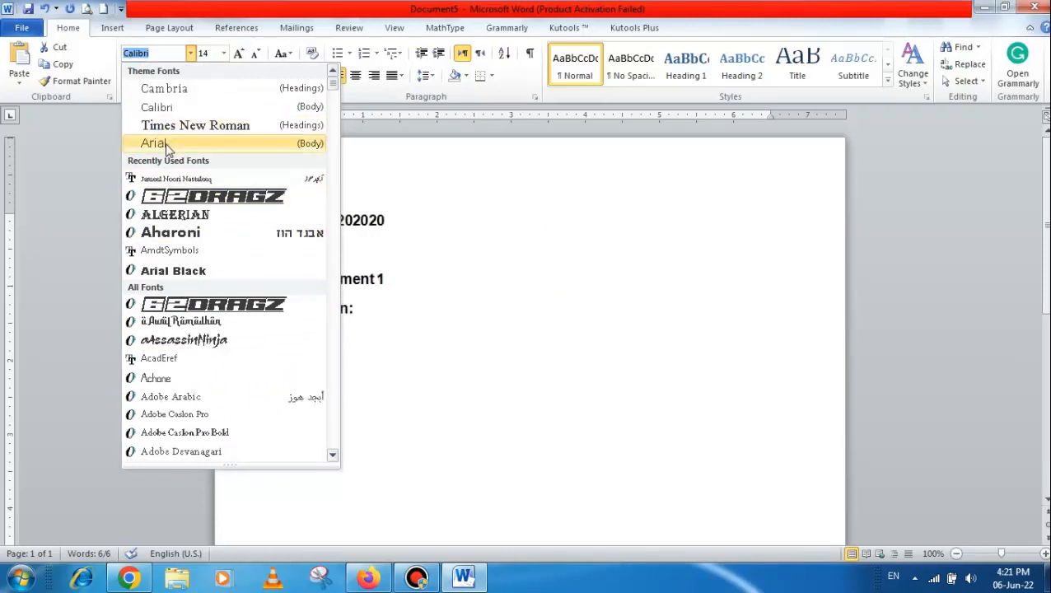
pyautogui.press('Up')
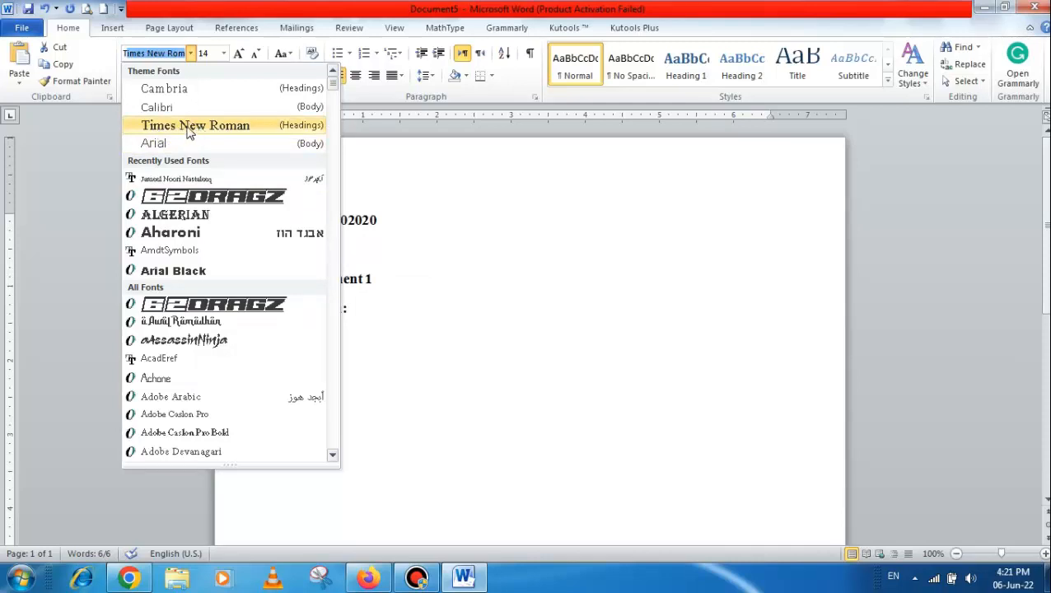
pyautogui.click(200, 129)
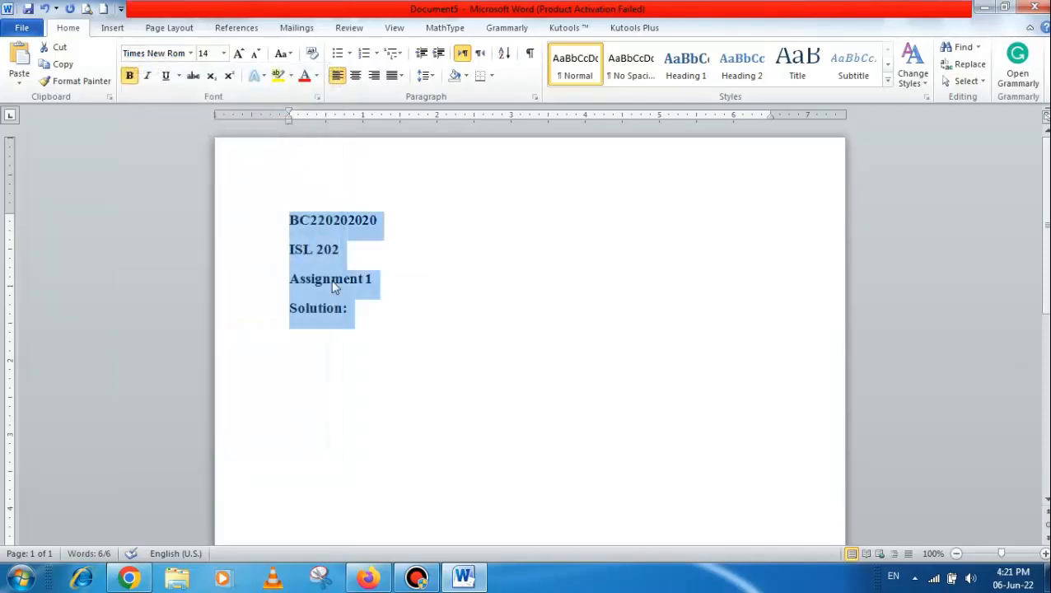
pyautogui.click(375, 326)
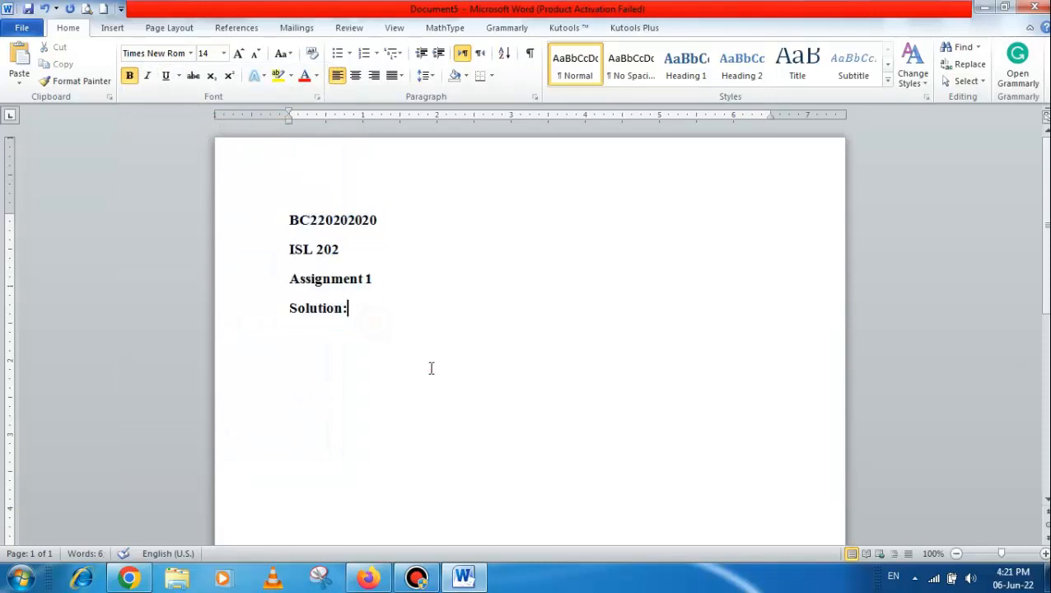
# Place the cursor below "Solution:" and check the assignment question and marks division in the Firefox PDF before returning to Word
pyautogui.click(429, 366)
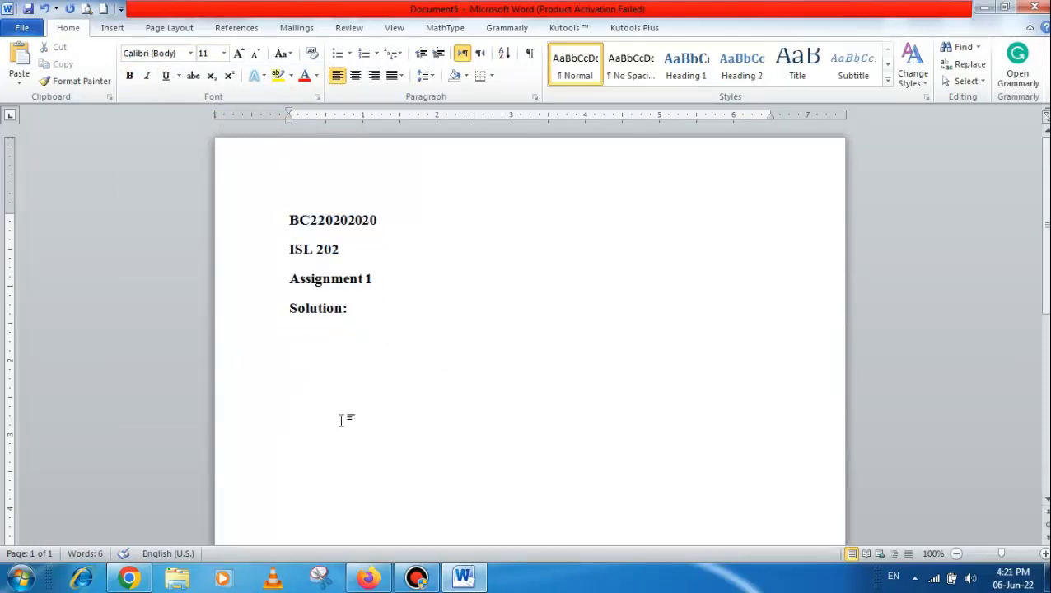
pyautogui.click(368, 578)
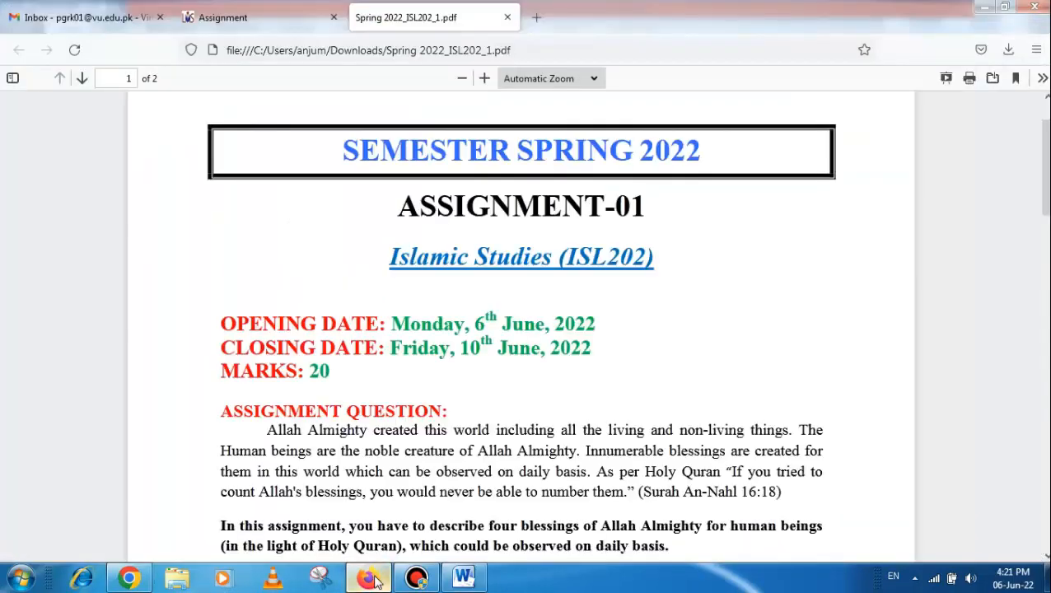
pyautogui.scroll(-2, 422, 322)
pyautogui.scroll(-2, 422, 322)
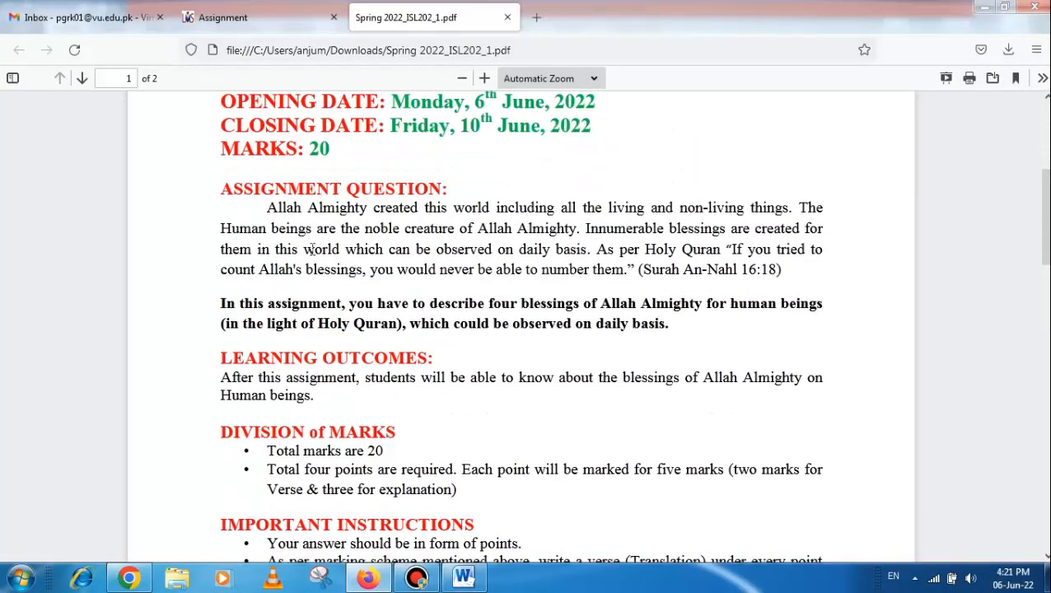
pyautogui.click(481, 577)
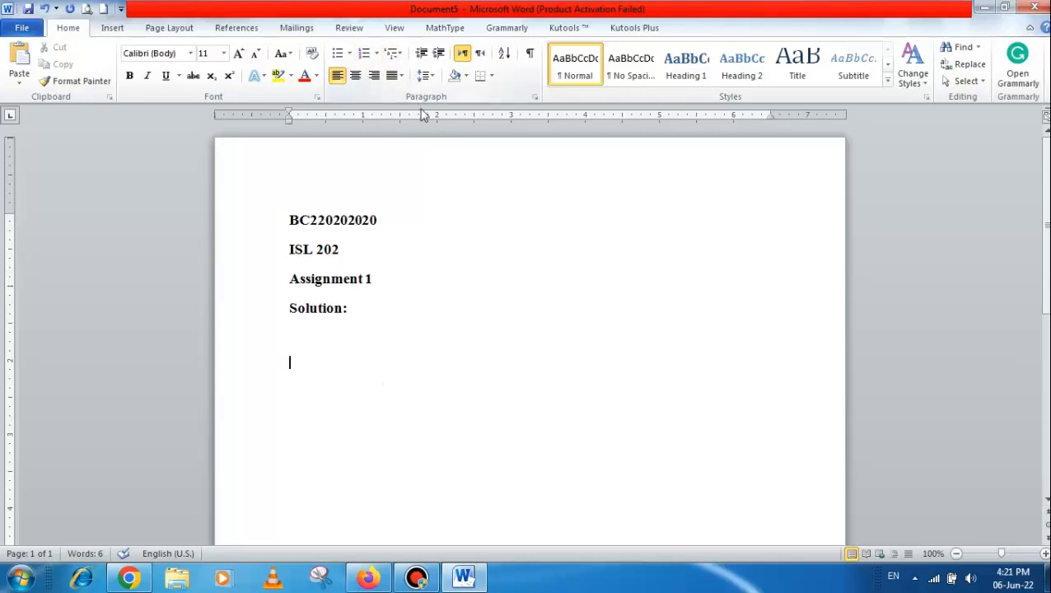
# Create a numbered list below "Solution:" with the items "Point 1.", "Point2" and "Point 3"
pyautogui.click(368, 58)
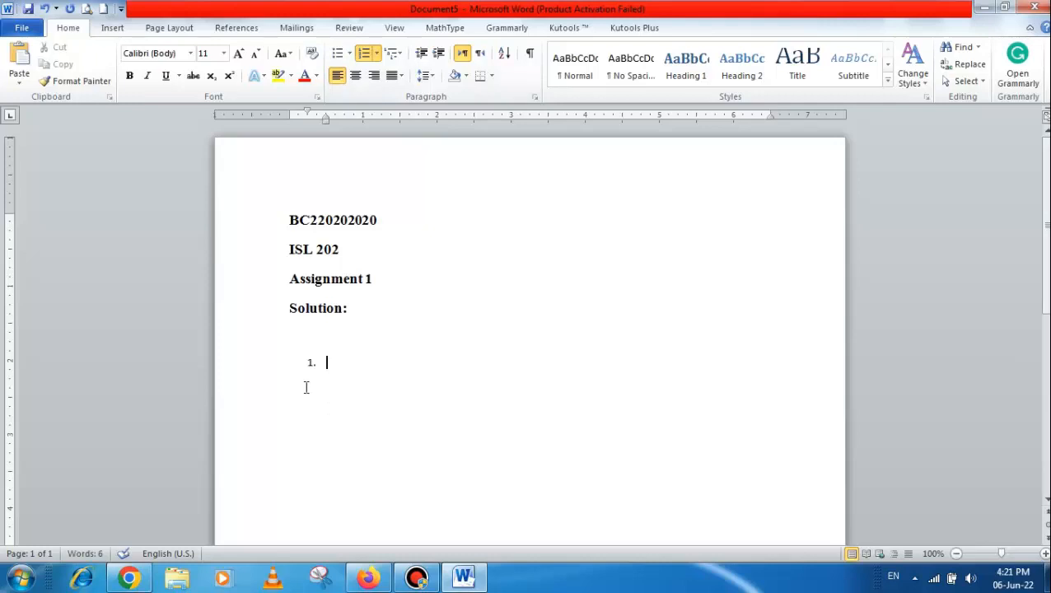
pyautogui.press('Return')
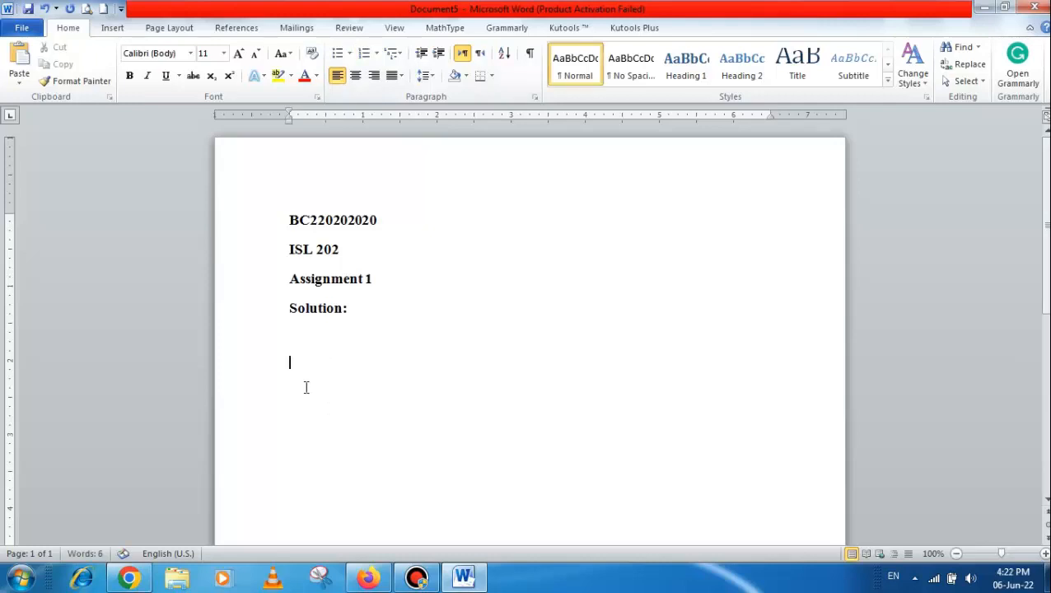
pyautogui.click(363, 53)
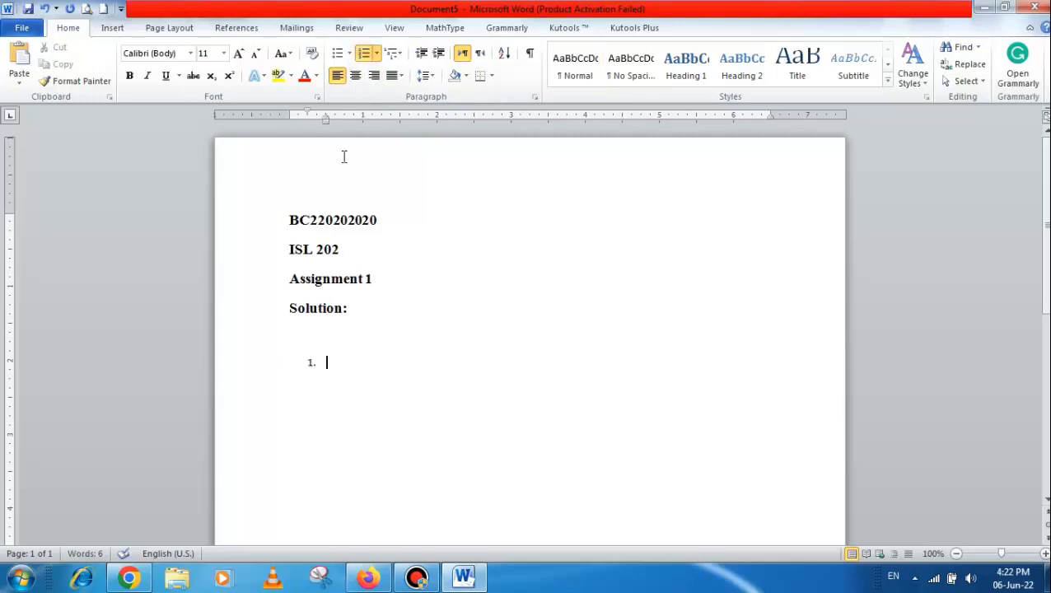
pyautogui.write('point 1.')
pyautogui.press('Return')
pyautogui.write('point')
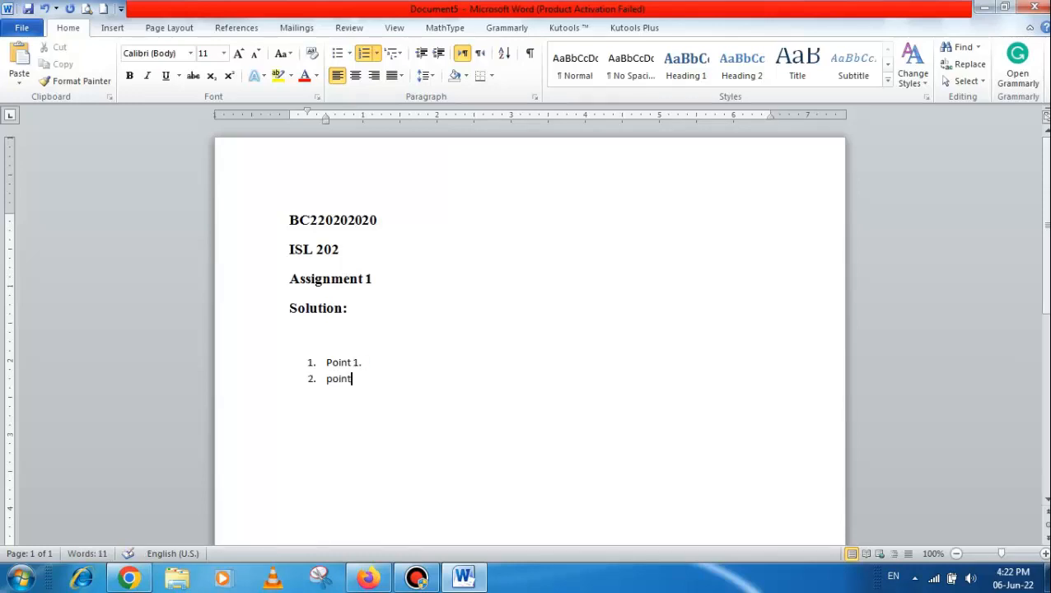
pyautogui.write('2')
pyautogui.press('Return')
pyautogui.write('point 3')
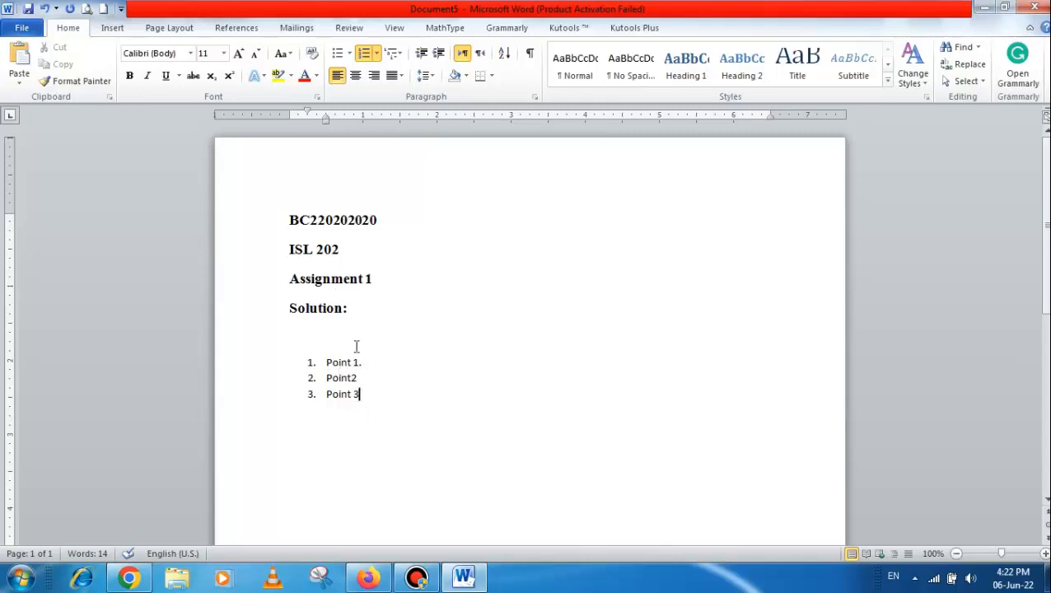
# Format the three numbered list items in Times New Roman at font size 12 and deselect them
pyautogui.scroll(-2, 357, 345)
pyautogui.moveTo(309, 292); pyautogui.dragTo(415, 357)
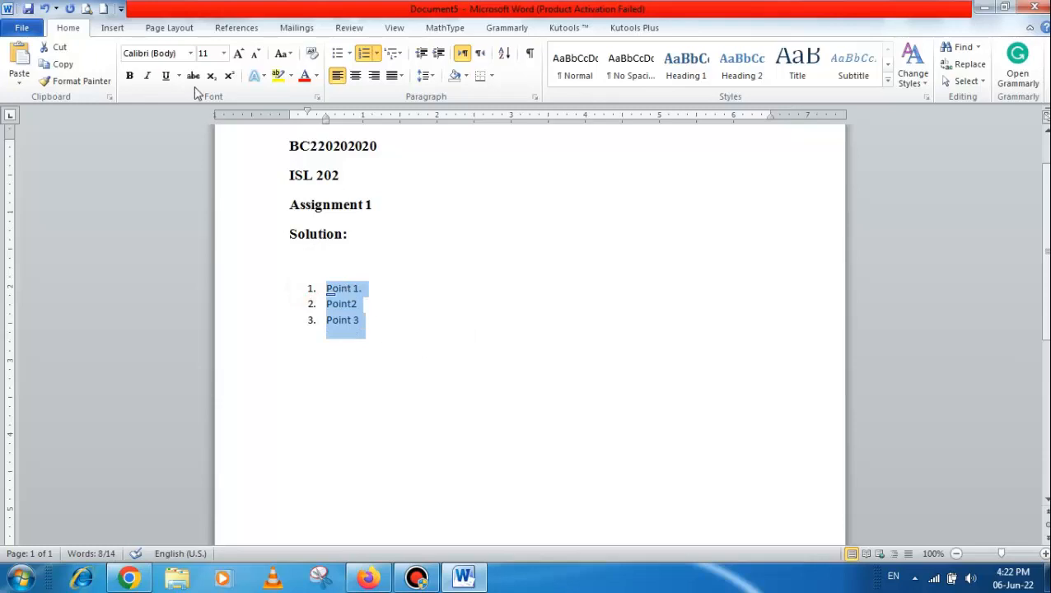
pyautogui.click(191, 53)
pyautogui.click(164, 125)
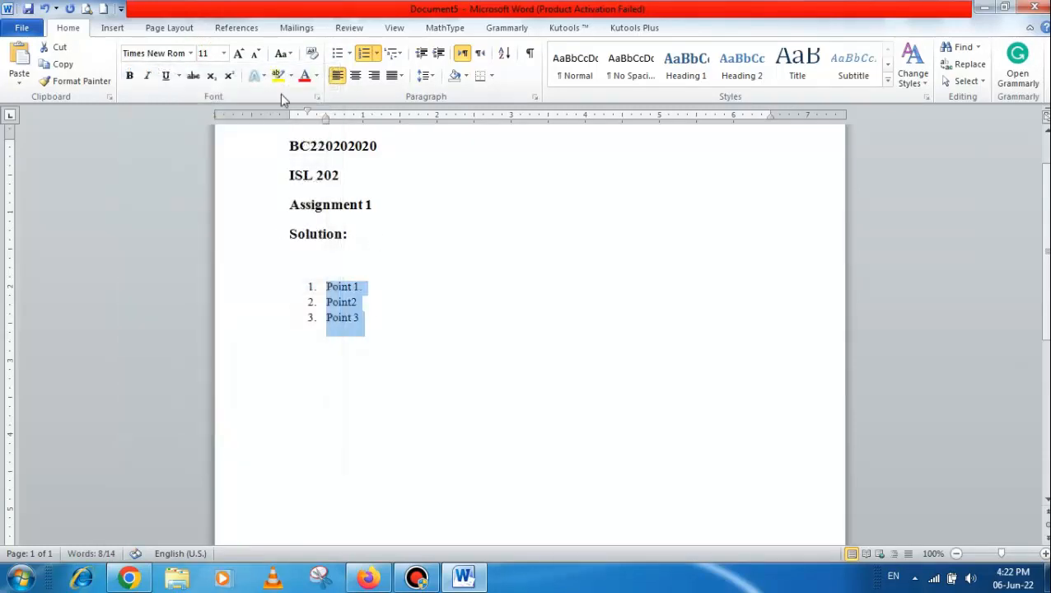
pyautogui.click(238, 55)
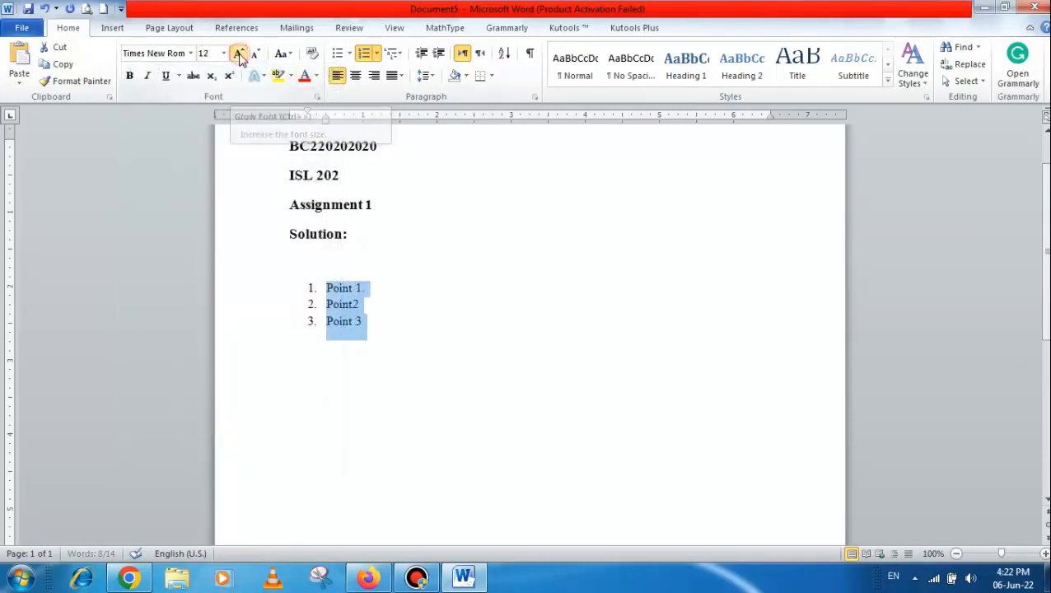
pyautogui.click(405, 399)
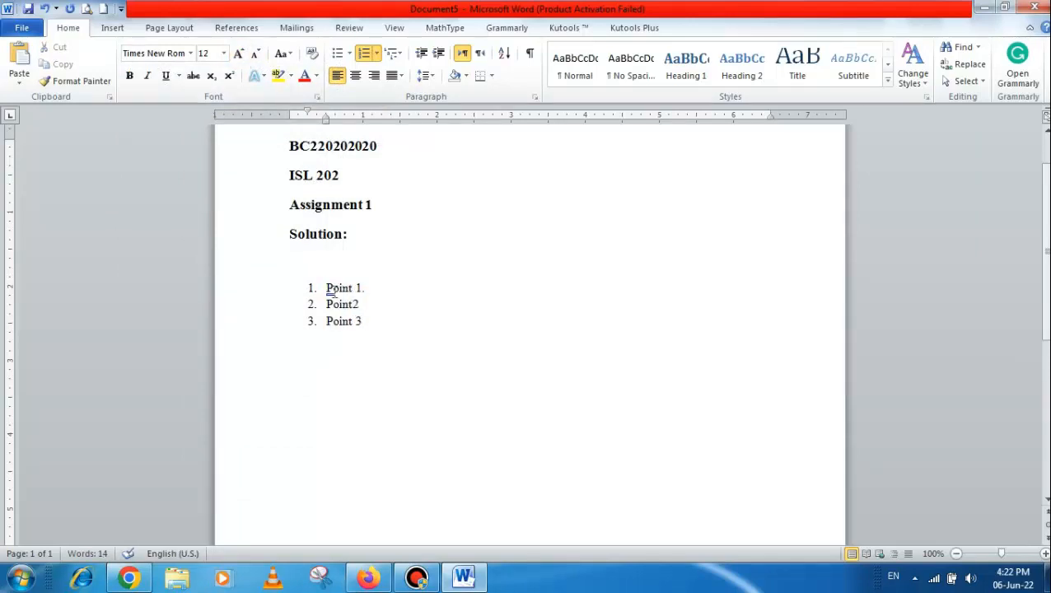
# Add an empty fourth item to the numbered list and set its font size to 12
pyautogui.press('Return')
pyautogui.click(191, 54)
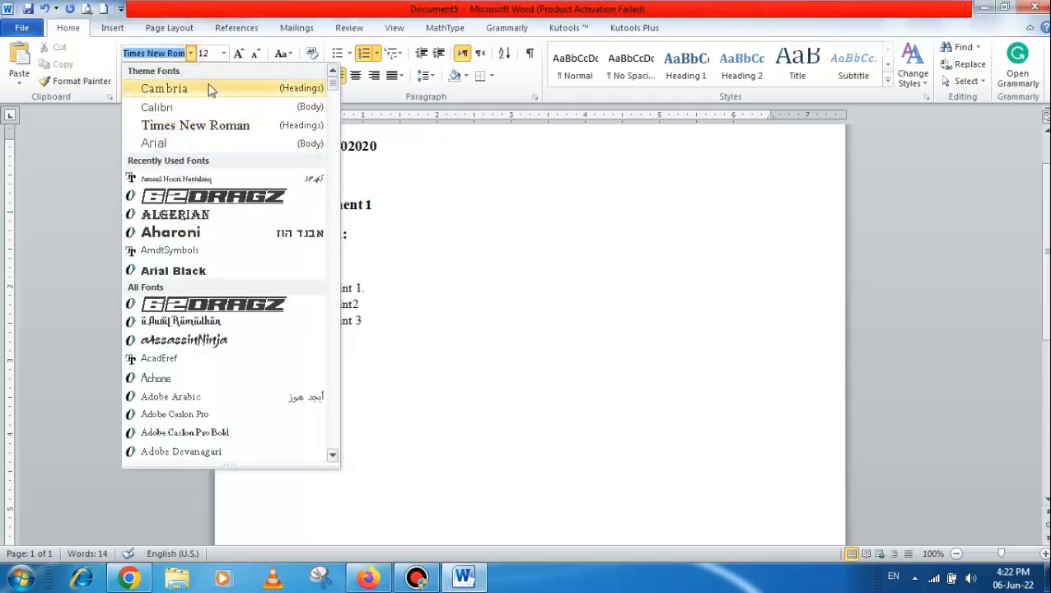
pyautogui.click(223, 54)
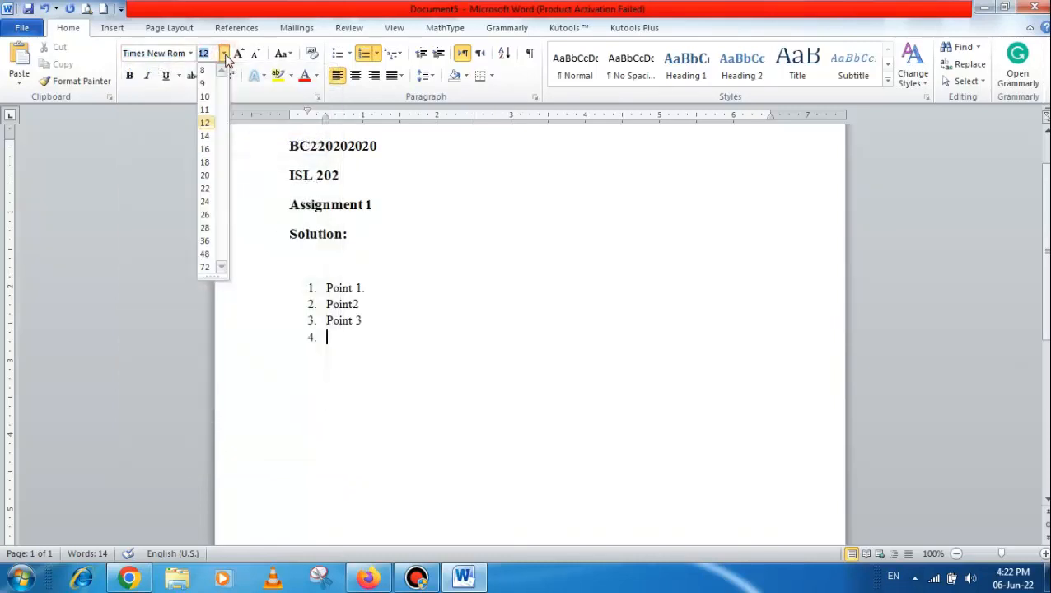
pyautogui.click(205, 125)
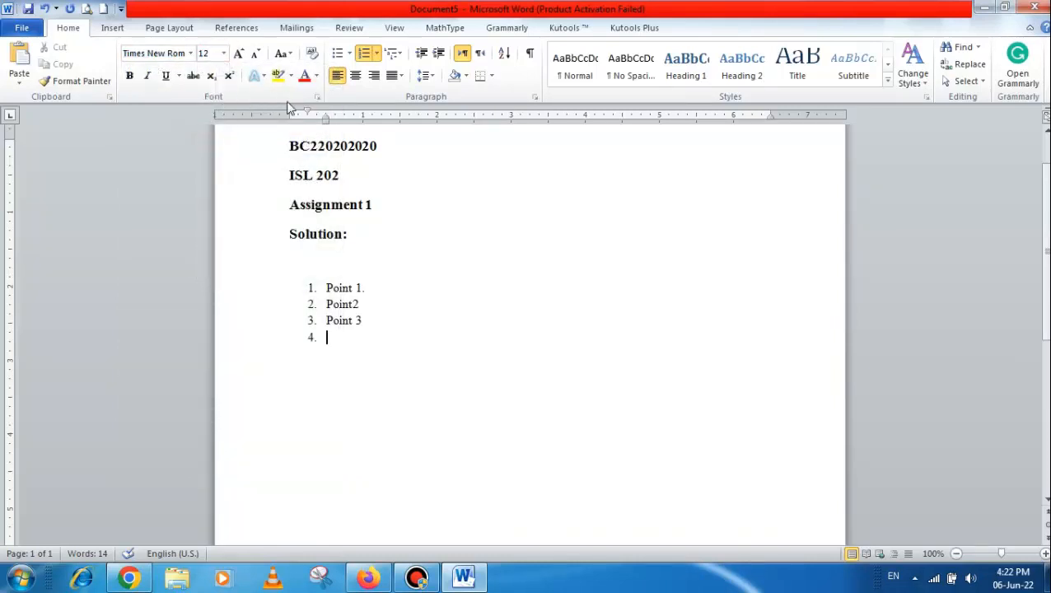
# Set the complex scripts font to Times New Roman and make the current font settings the default
pyautogui.click(318, 97)
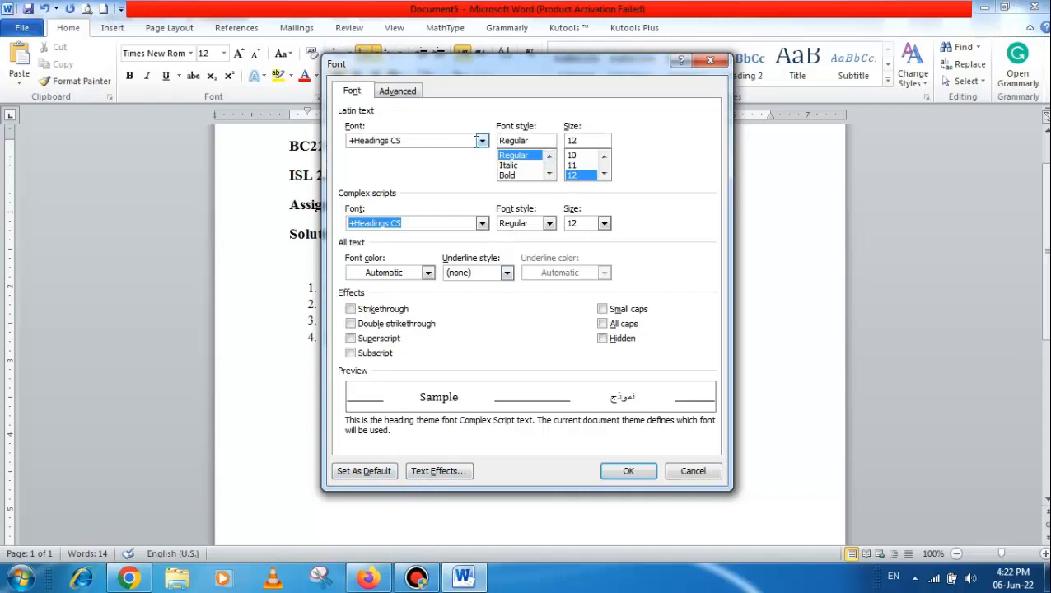
pyautogui.click(481, 141)
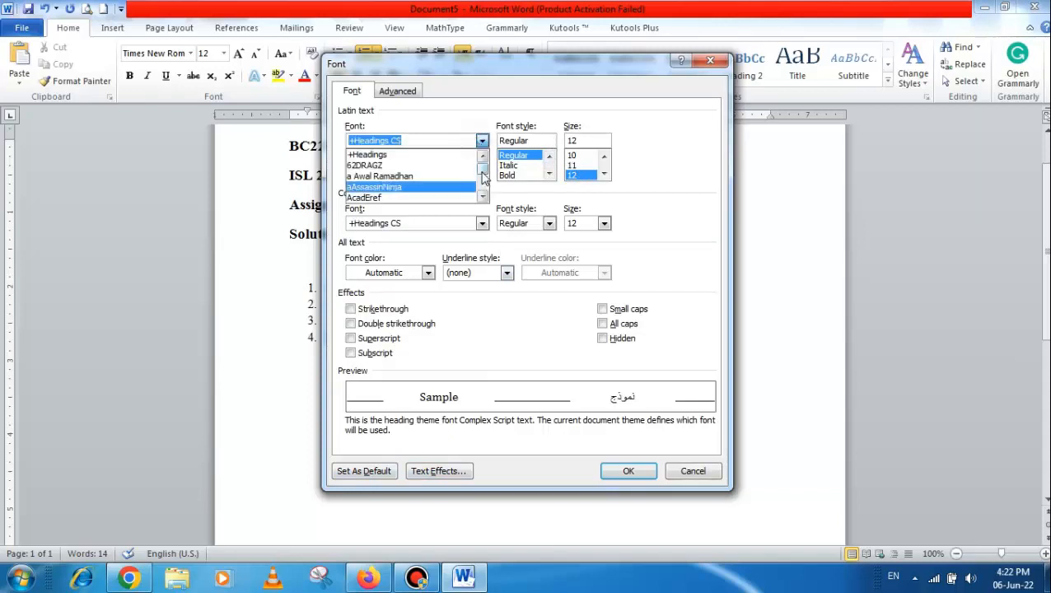
pyautogui.moveTo(483, 160)
pyautogui.mouseDown()
pyautogui.moveTo(482, 192)
pyautogui.moveTo(485, 168)
pyautogui.mouseUp()
pyautogui.click(459, 120)
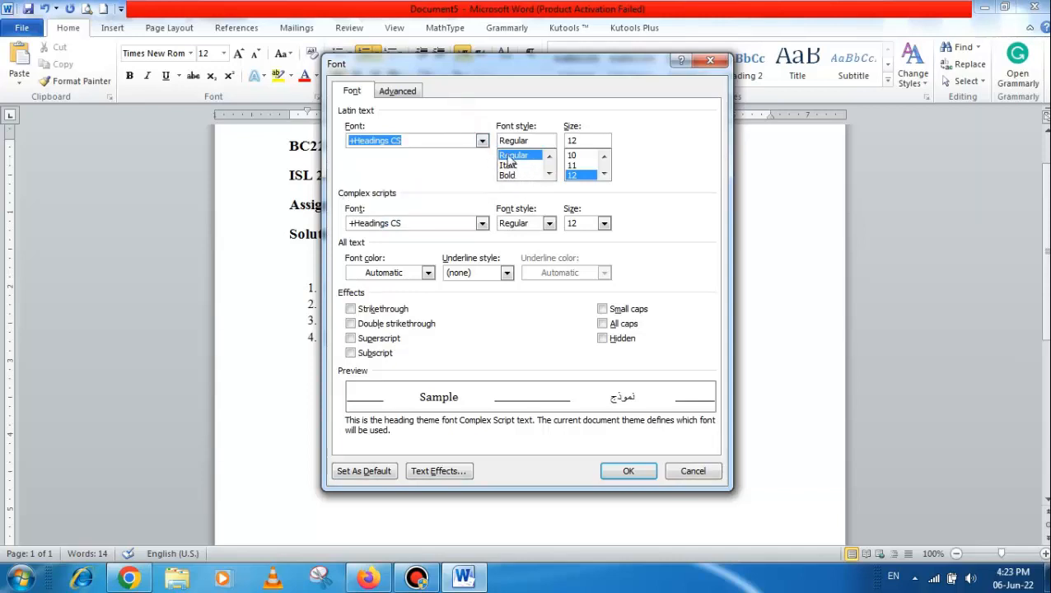
pyautogui.click(481, 224)
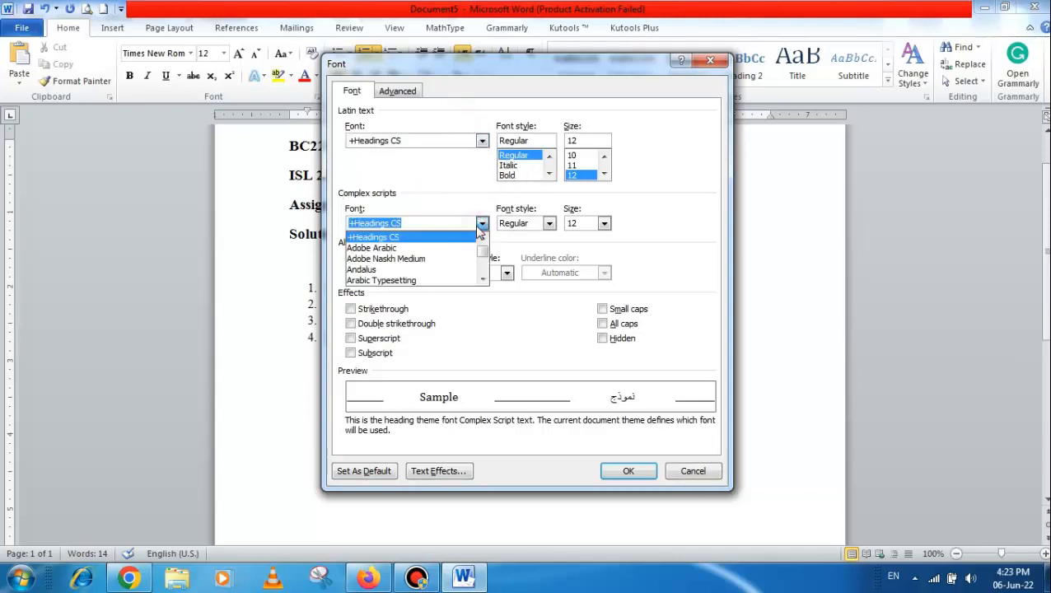
pyautogui.write('t')
pyautogui.click(425, 258)
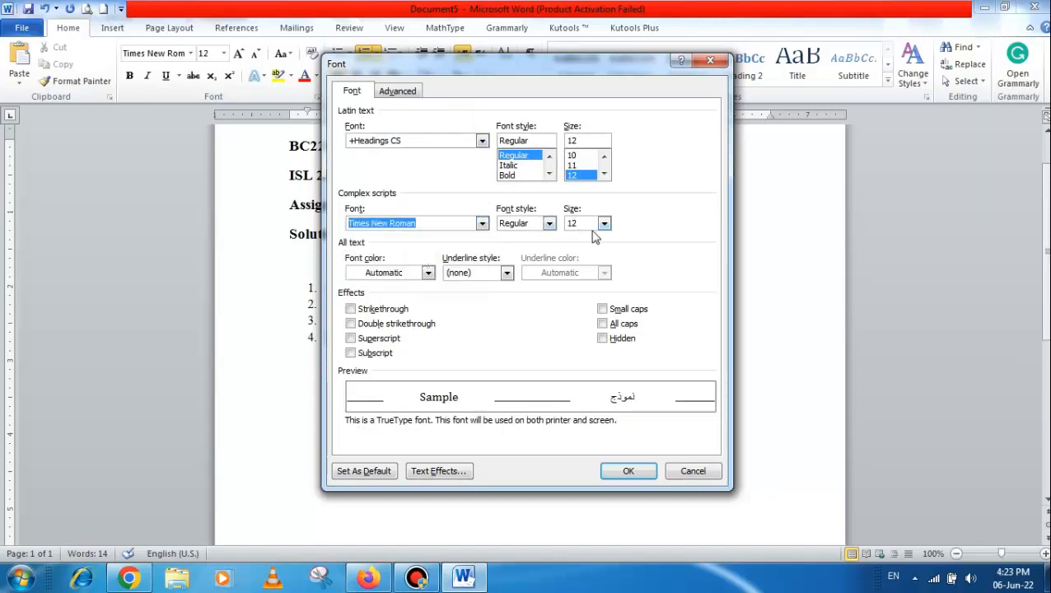
pyautogui.click(377, 471)
pyautogui.click(656, 304)
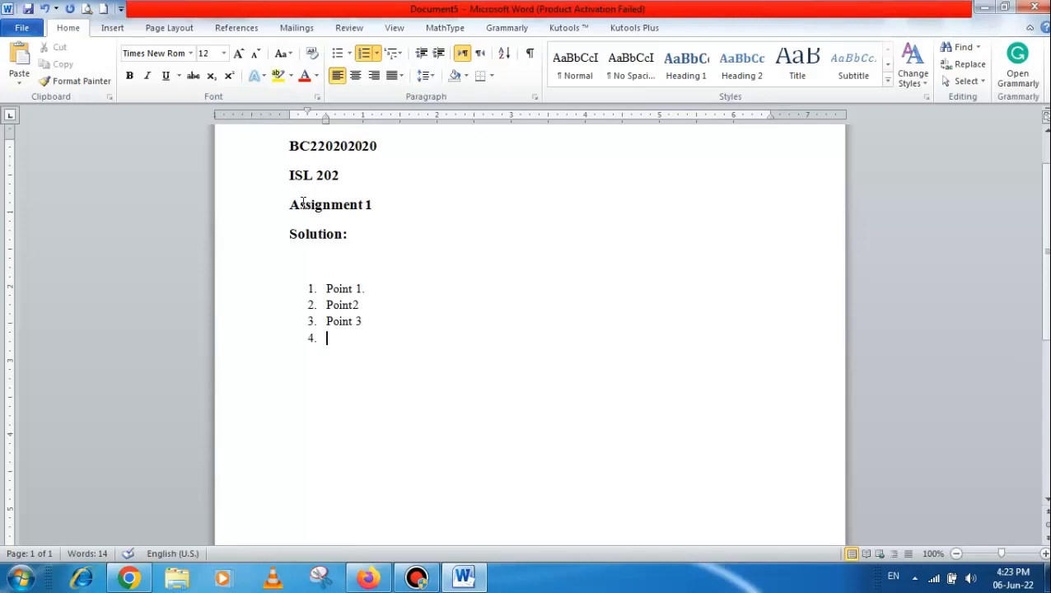
pyautogui.scroll(2, 409, 330)
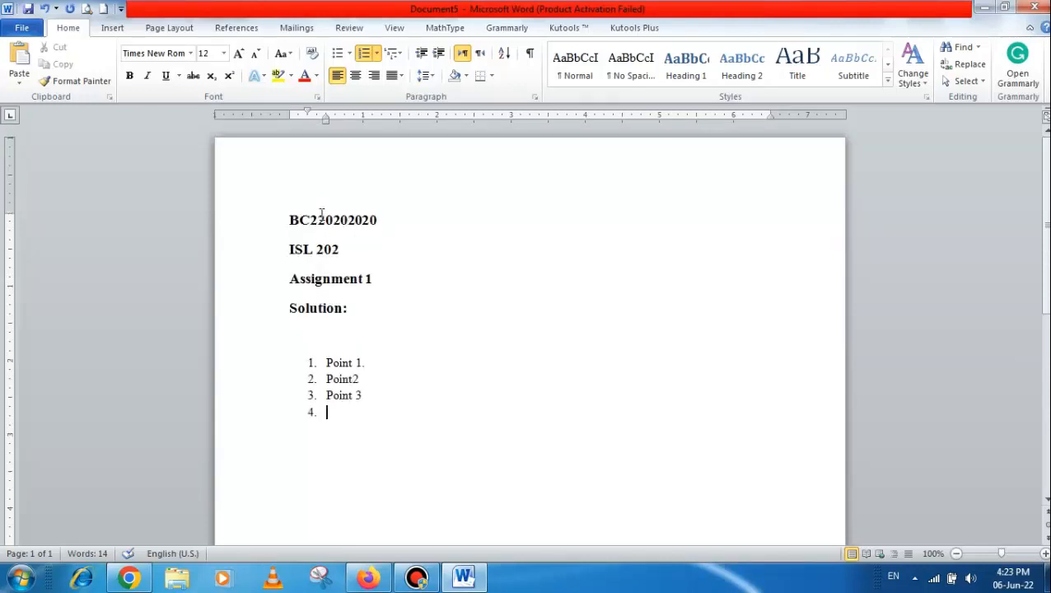
pyautogui.moveTo(296, 218); pyautogui.dragTo(362, 220)
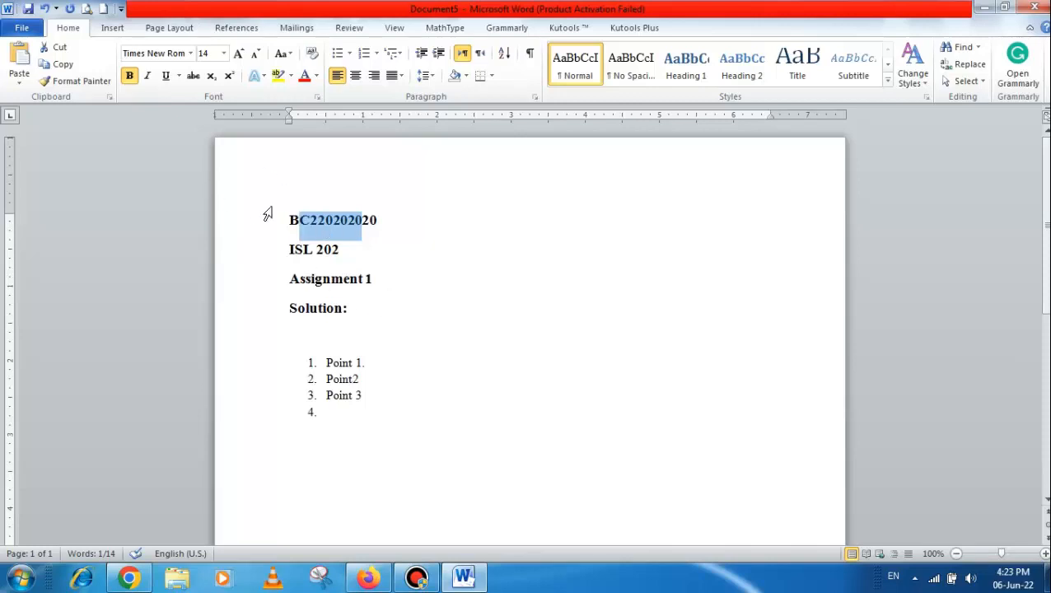
pyautogui.moveTo(293, 223); pyautogui.dragTo(355, 229)
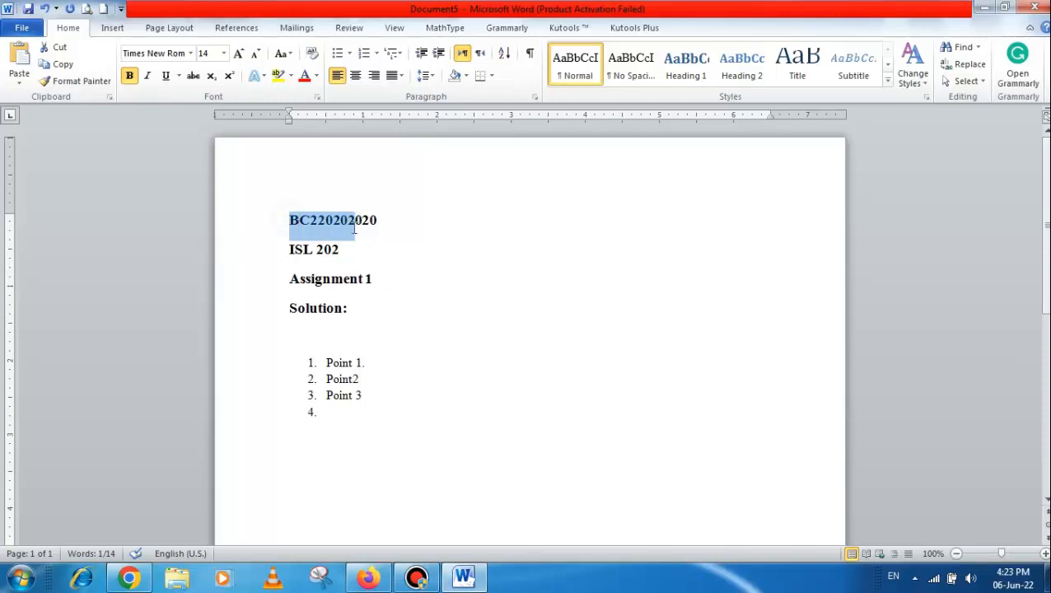
# Start saving the document as a Word file and choose the Desktop as the save location
pyautogui.click(22, 29)
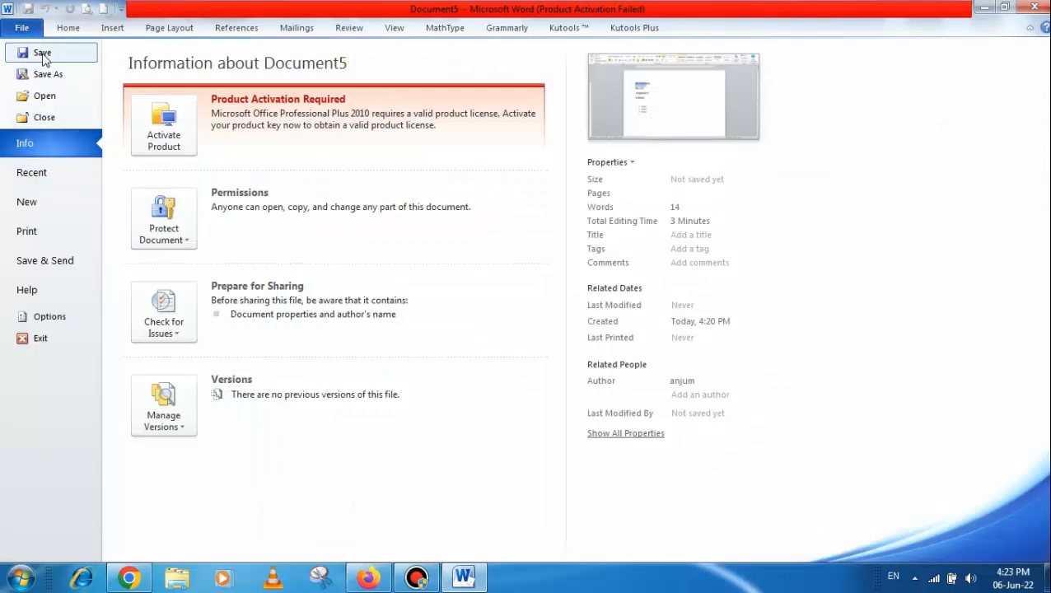
pyautogui.press('Escape')
pyautogui.hotkey('ctrl', 's')
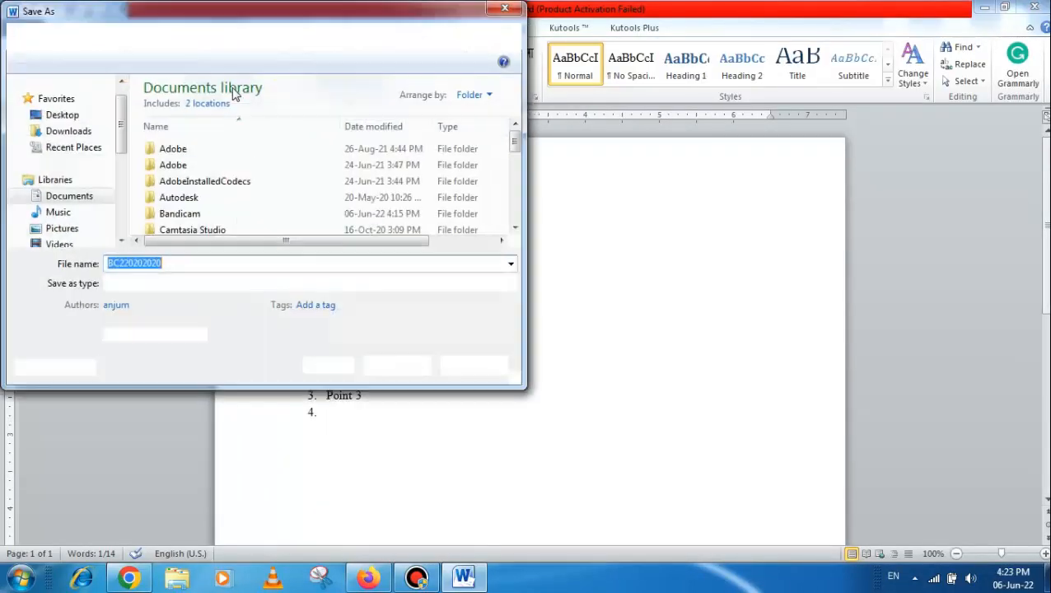
pyautogui.moveTo(249, 22); pyautogui.dragTo(467, 66)
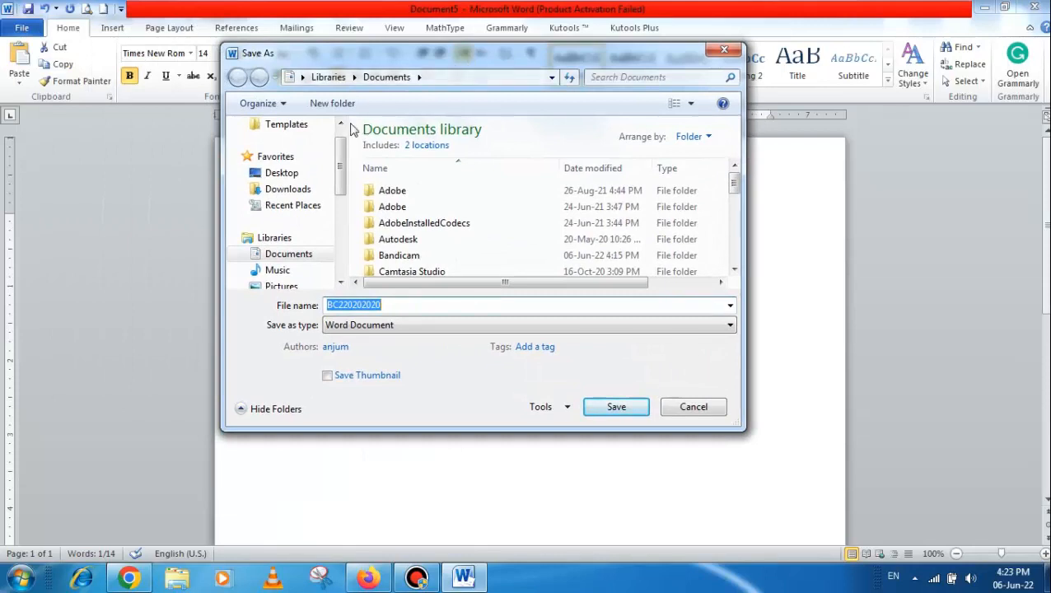
pyautogui.moveTo(340, 167); pyautogui.dragTo(354, 185)
pyautogui.click(293, 270)
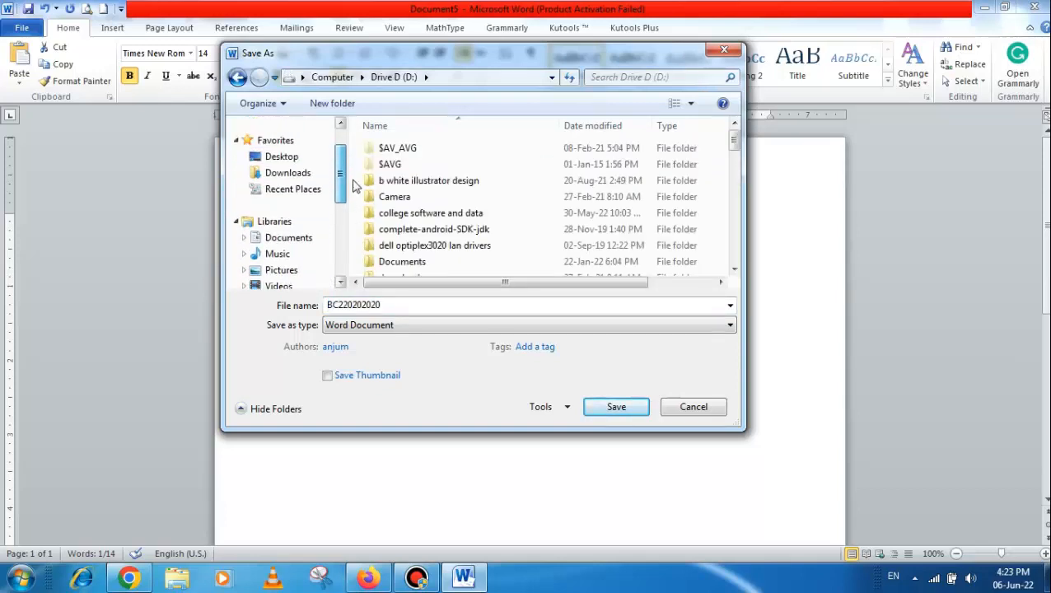
pyautogui.click(284, 158)
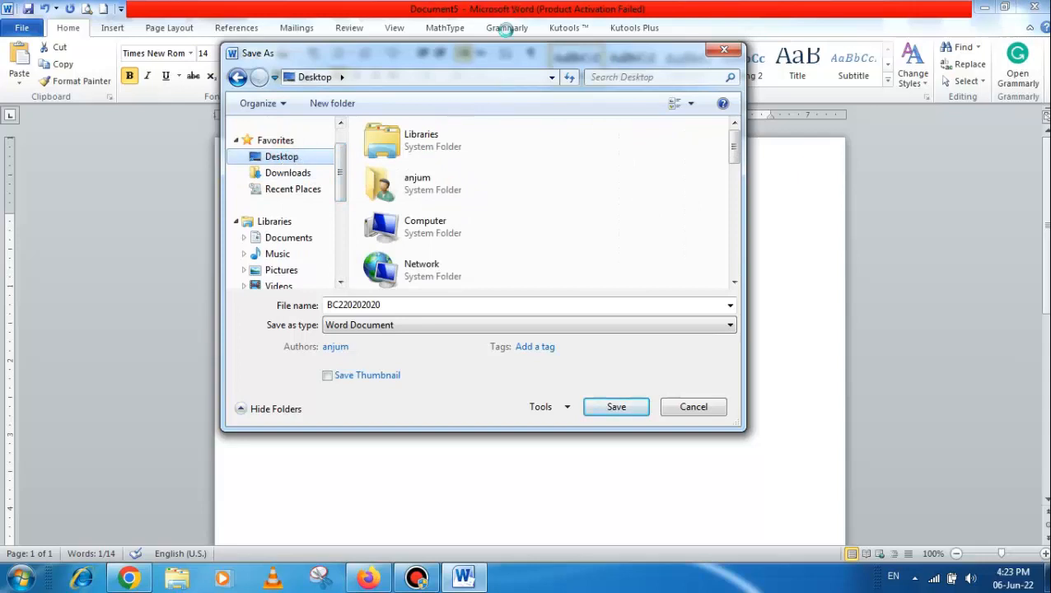
pyautogui.moveTo(341, 165); pyautogui.dragTo(341, 166)
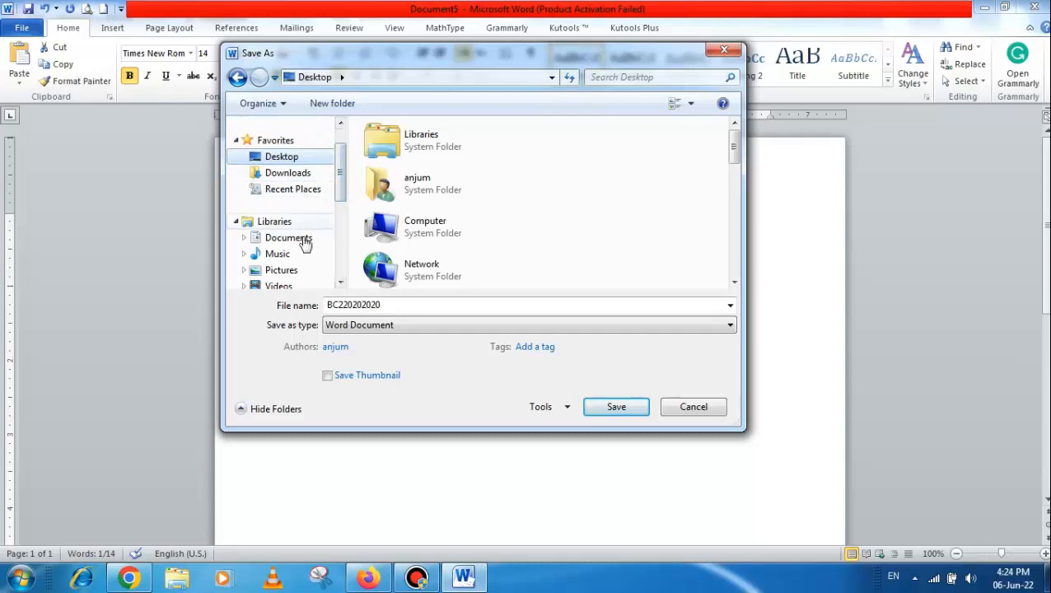
pyautogui.click(277, 238)
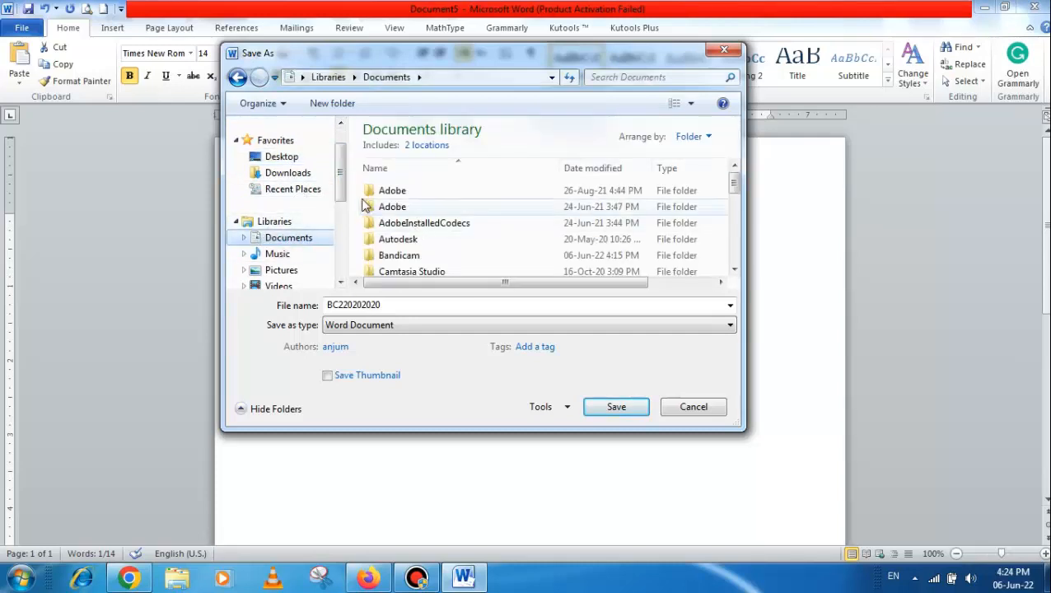
pyautogui.moveTo(342, 190); pyautogui.dragTo(343, 173)
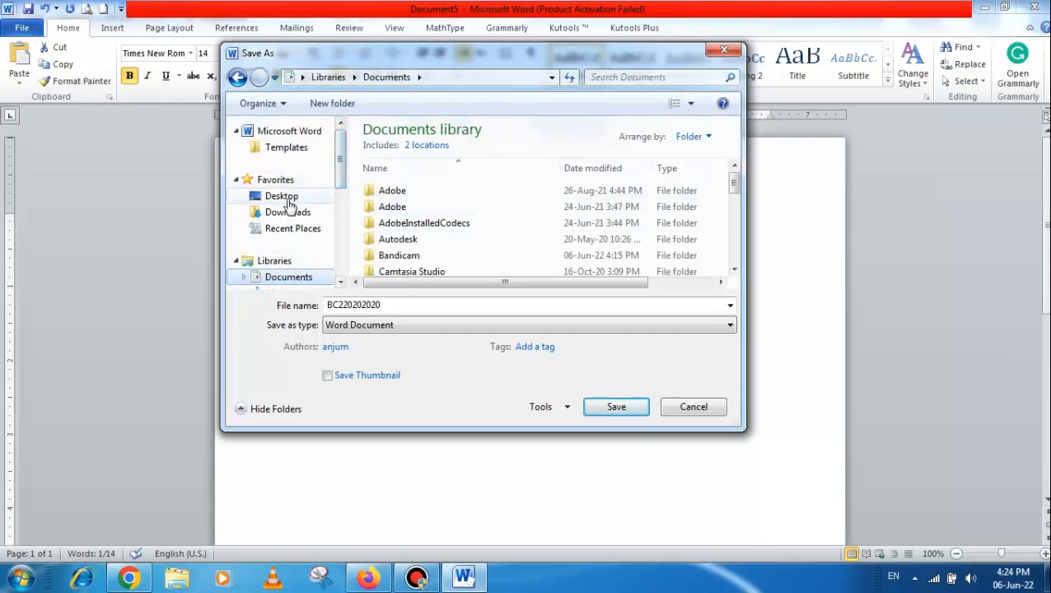
pyautogui.click(285, 201)
pyautogui.moveTo(342, 161)
pyautogui.mouseDown()
pyautogui.moveTo(338, 195)
pyautogui.moveTo(341, 167)
pyautogui.mouseUp()
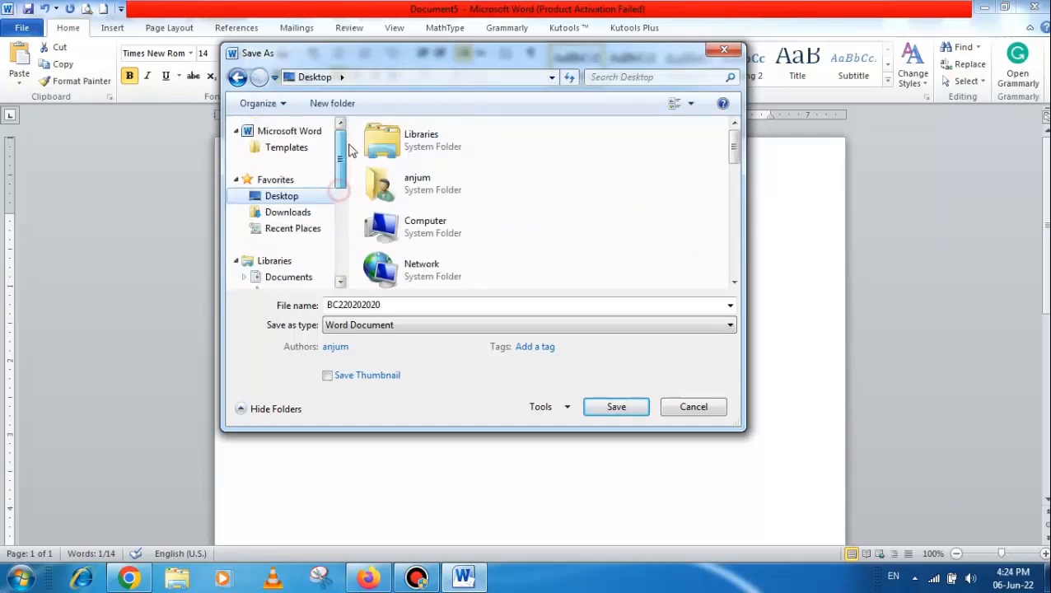
# Name the file isl202-assignment 1-solution, save it to the Desktop, and close the document
pyautogui.doubleClick(393, 303)
pyautogui.press('BackSpace')
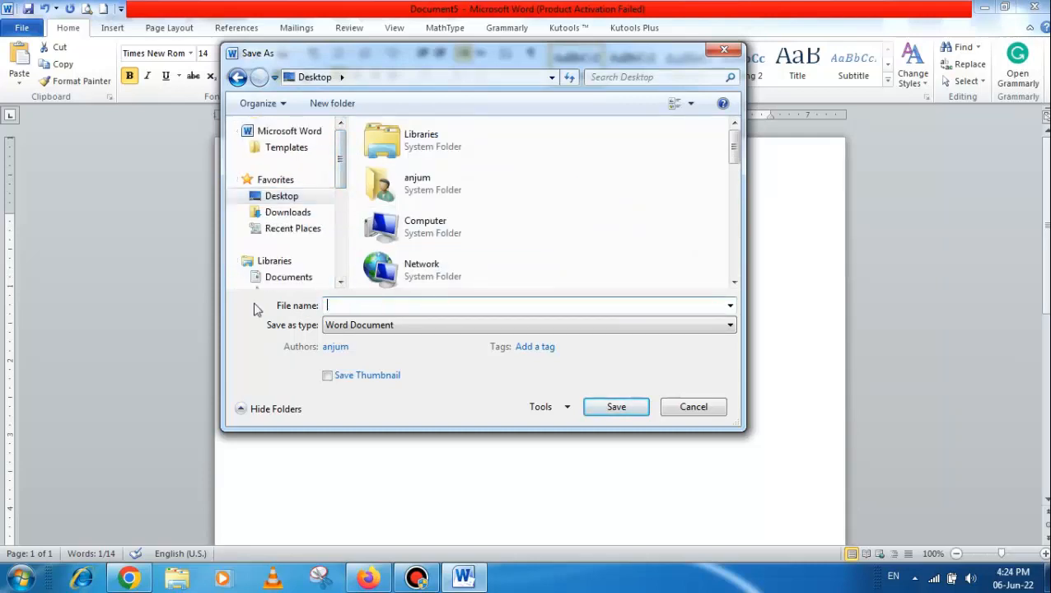
pyautogui.write('isl202-assignment 1-solution')
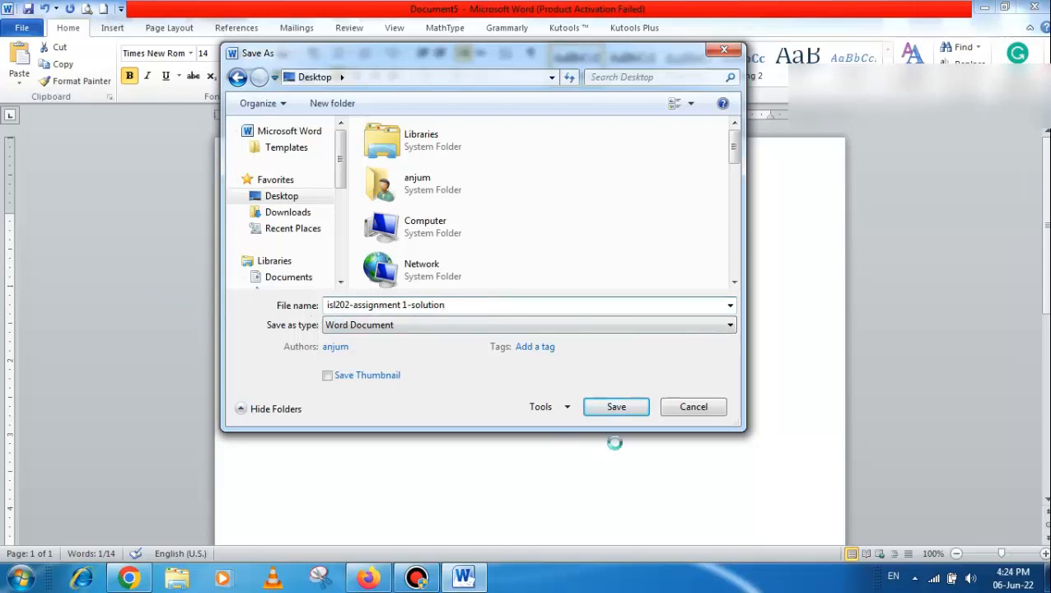
pyautogui.click(616, 407)
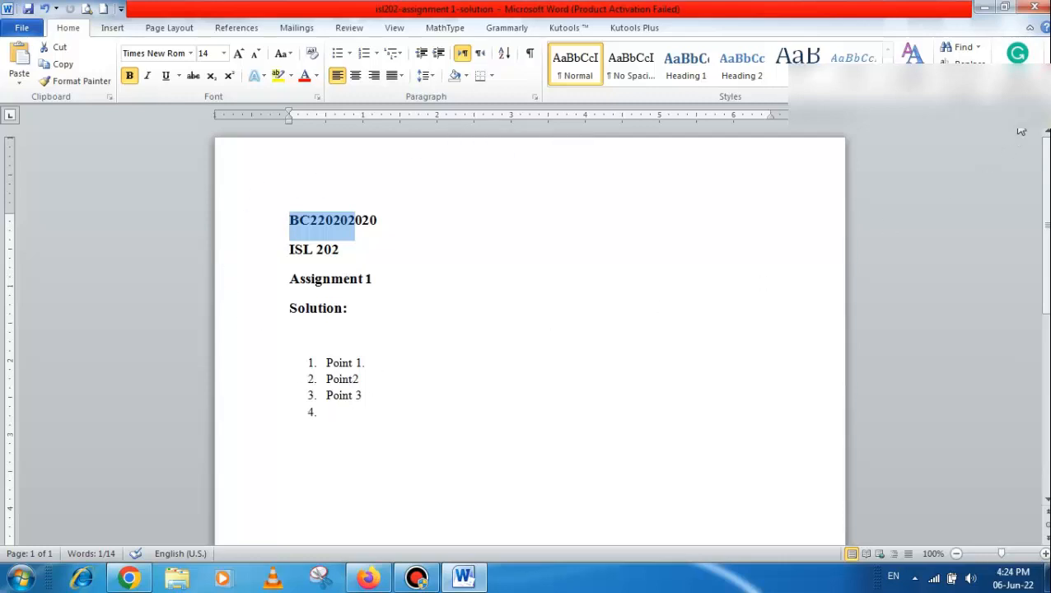
pyautogui.click(1033, 10)
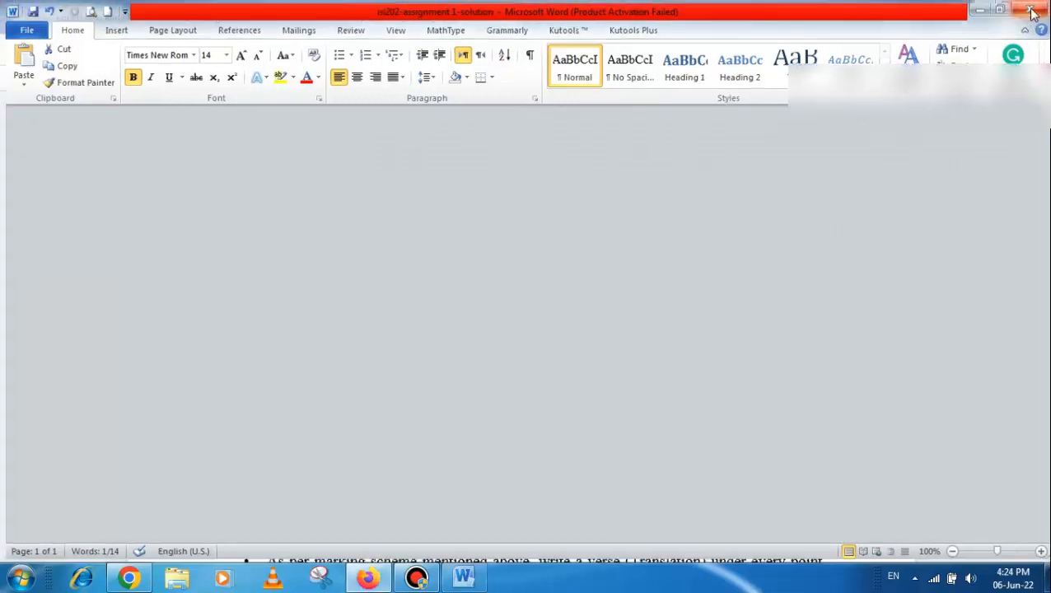
# Open the submission page for ISL202 Assignment No. 01 in the LMS and place the cursor in the inline solution editor
pyautogui.click(61, 15)
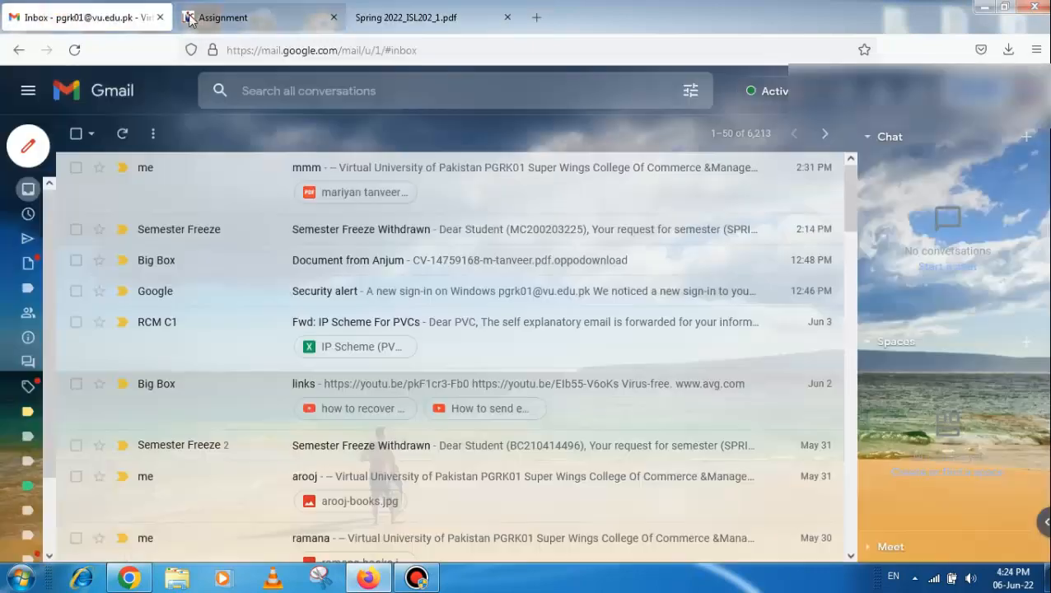
pyautogui.click(237, 20)
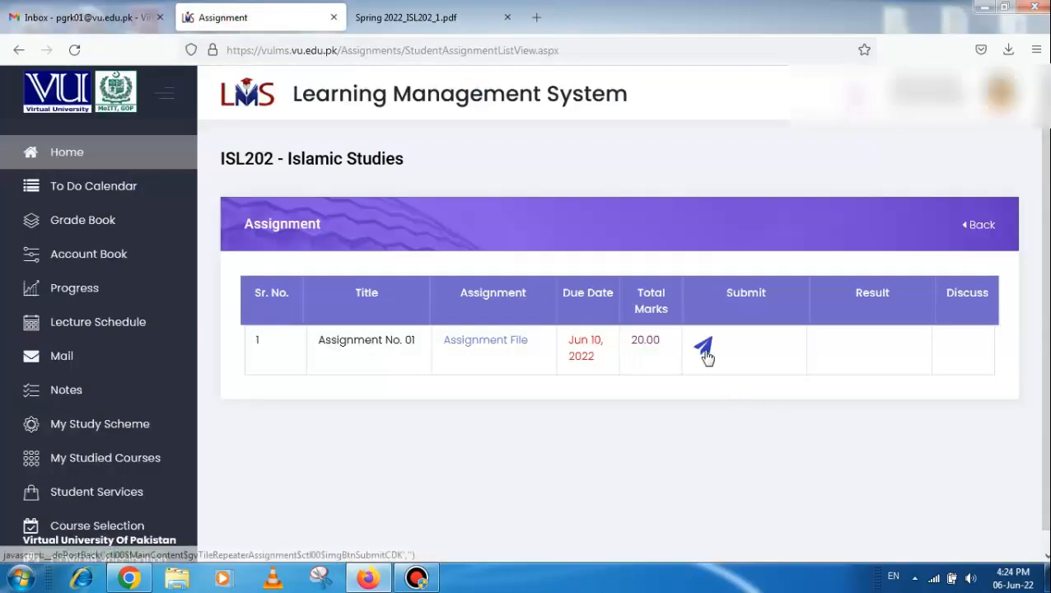
pyautogui.click(700, 346)
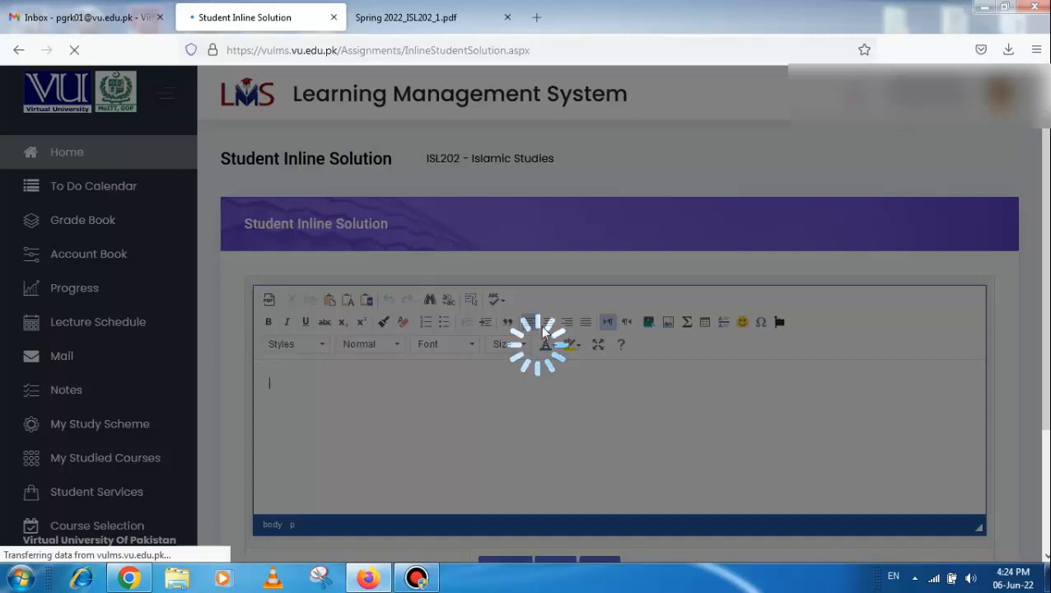
pyautogui.click(74, 51)
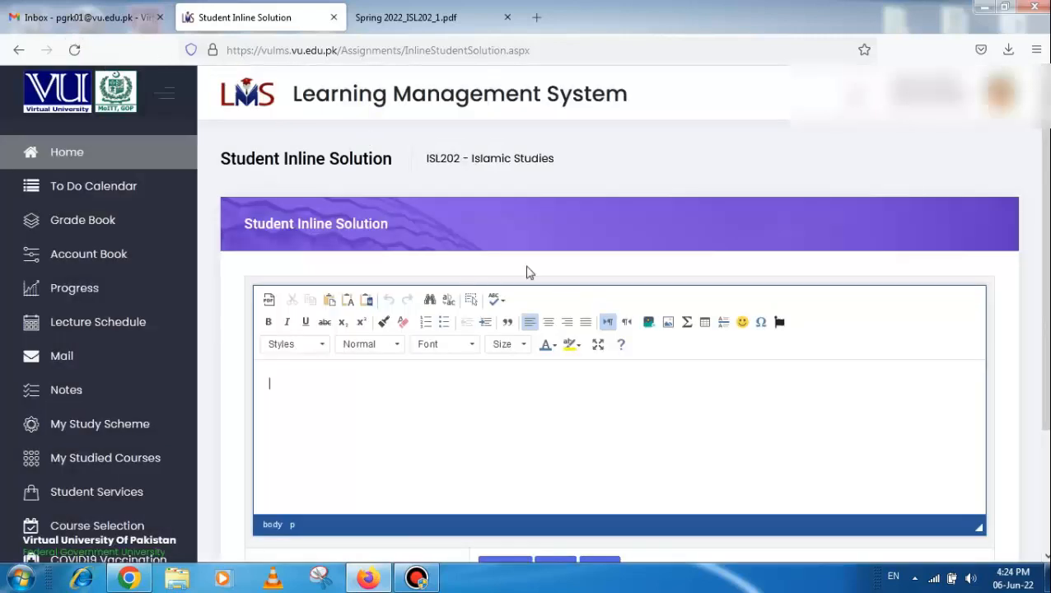
pyautogui.scroll(-3, 577, 347)
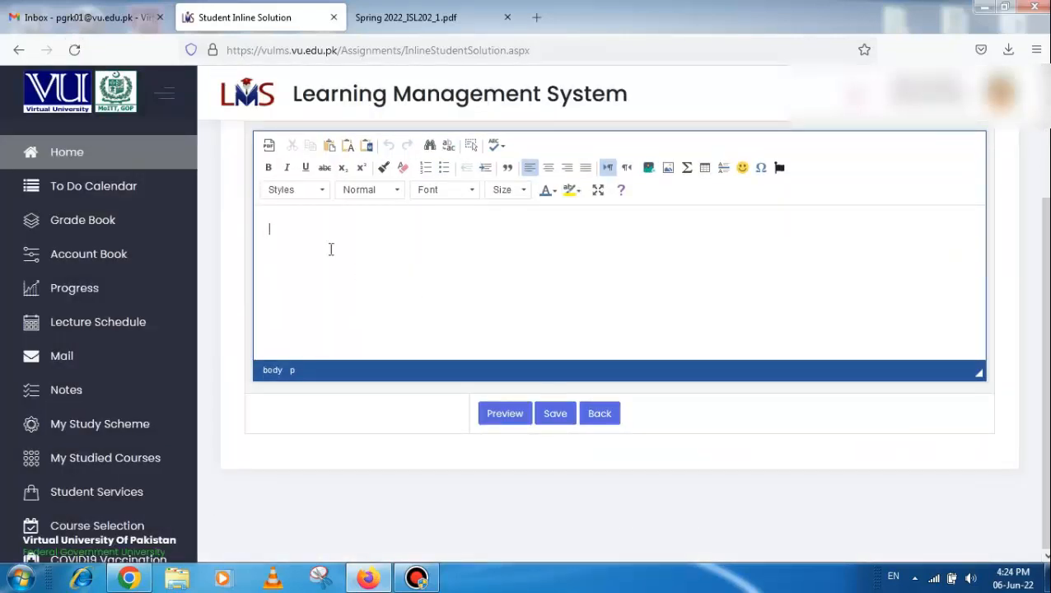
pyautogui.scroll(2, 313, 241)
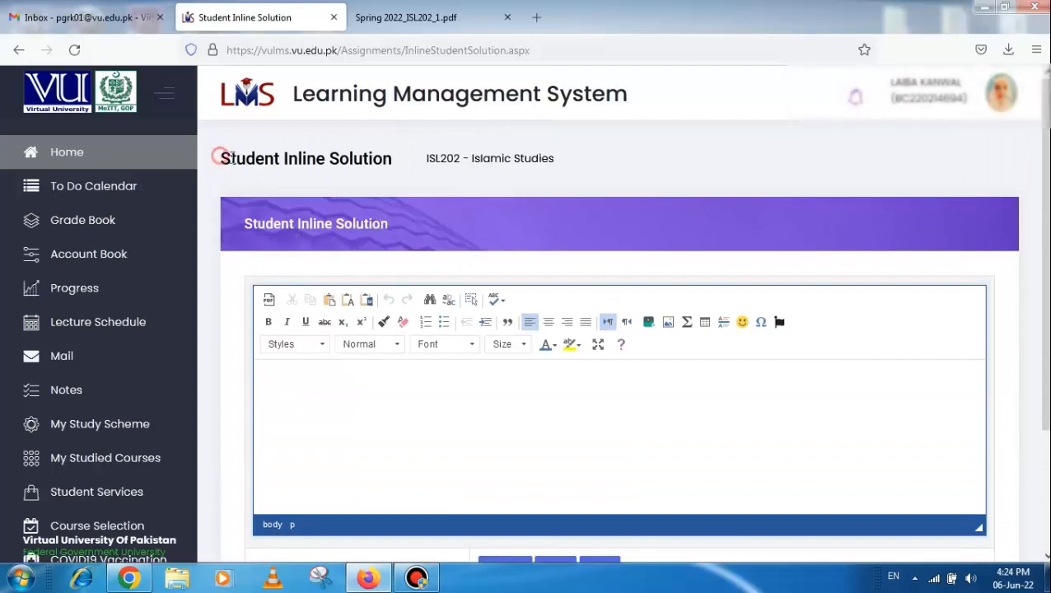
pyautogui.moveTo(220, 157); pyautogui.dragTo(415, 168)
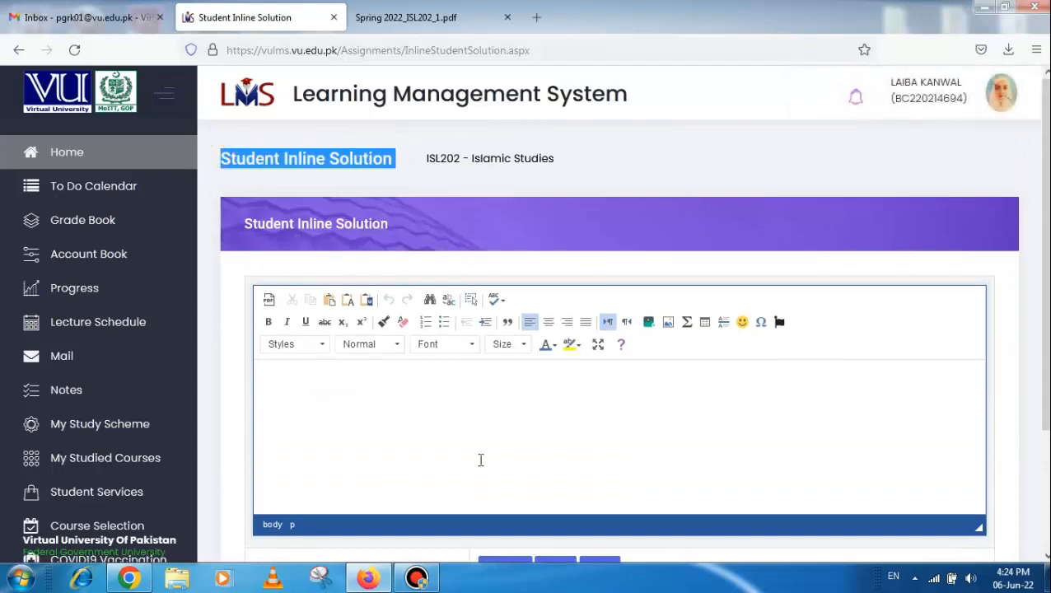
pyautogui.click(425, 405)
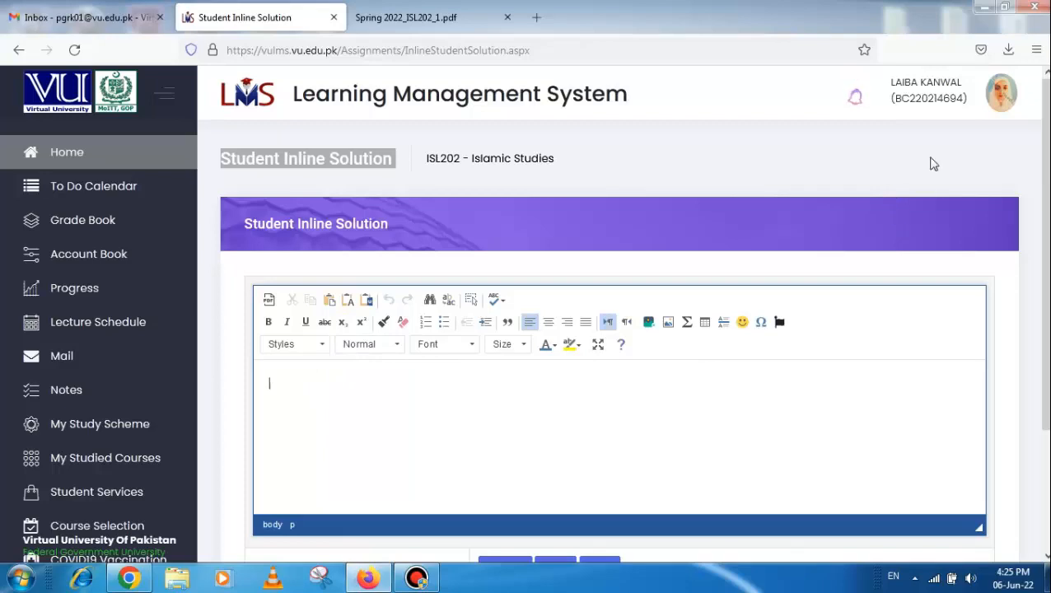
# Reopen the isl202-assignment 1-solution document from the desktop and highlight the student ID, course and assignment lines
pyautogui.click(982, 7)
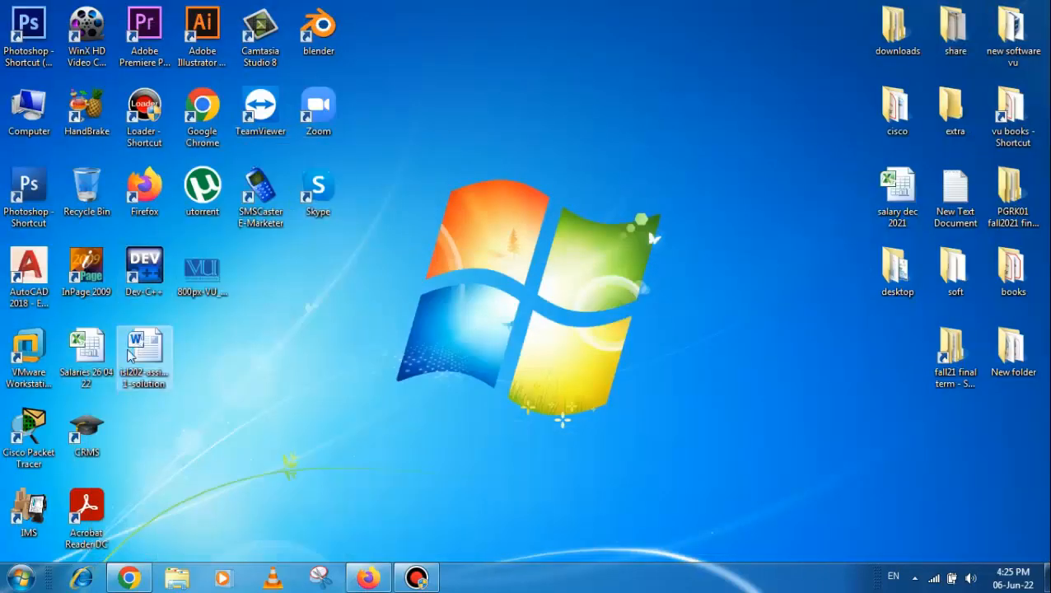
pyautogui.doubleClick(132, 352)
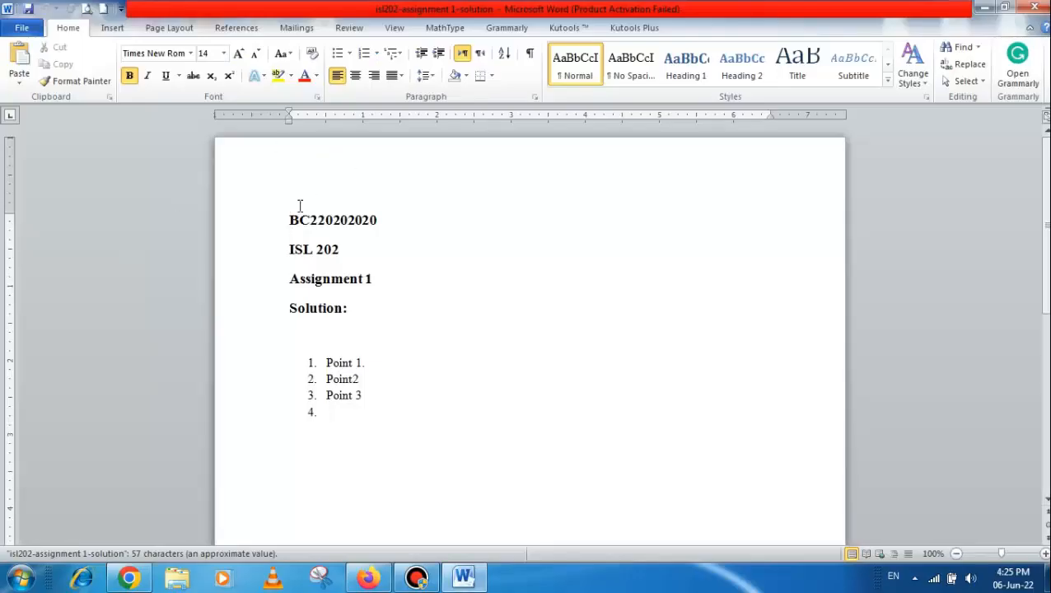
pyautogui.moveTo(289, 218); pyautogui.dragTo(384, 242)
pyautogui.moveTo(387, 278); pyautogui.dragTo(384, 285)
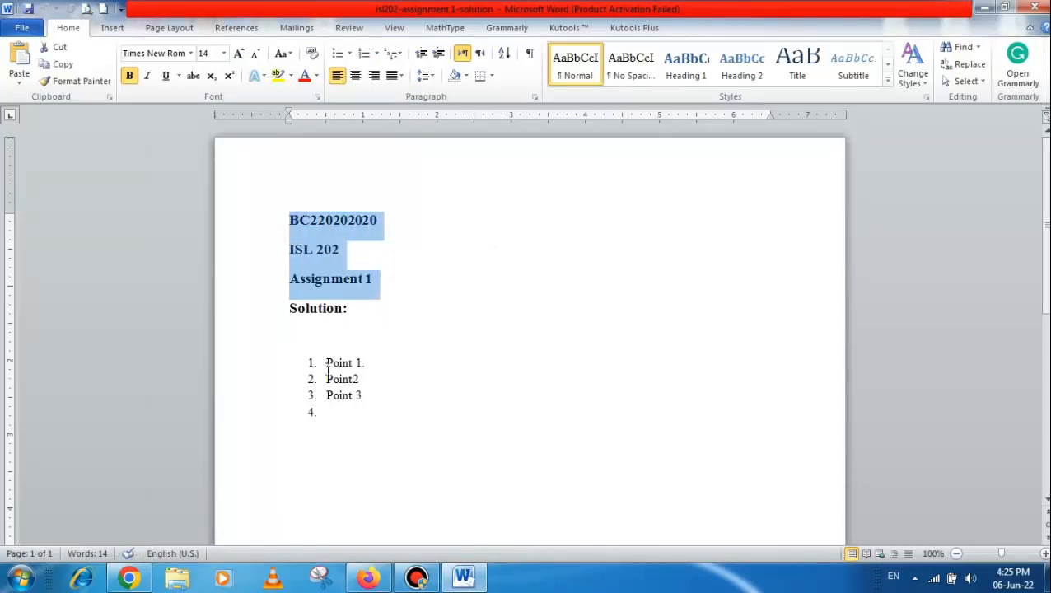
pyautogui.click(265, 352)
pyautogui.moveTo(299, 353); pyautogui.dragTo(329, 381)
pyautogui.hotkey('ctrl', 'z')
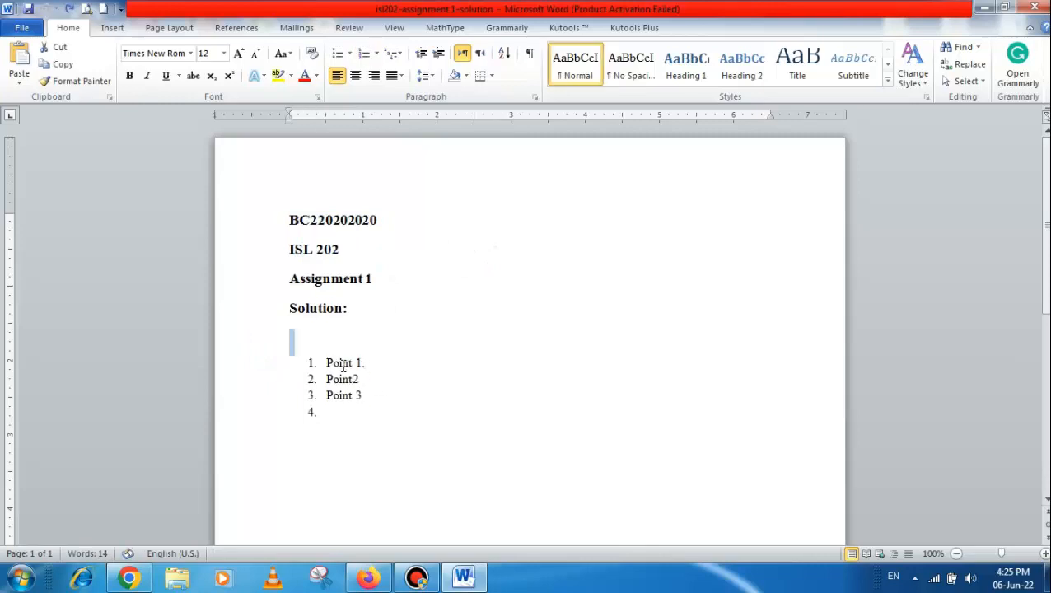
pyautogui.moveTo(294, 342); pyautogui.dragTo(387, 449)
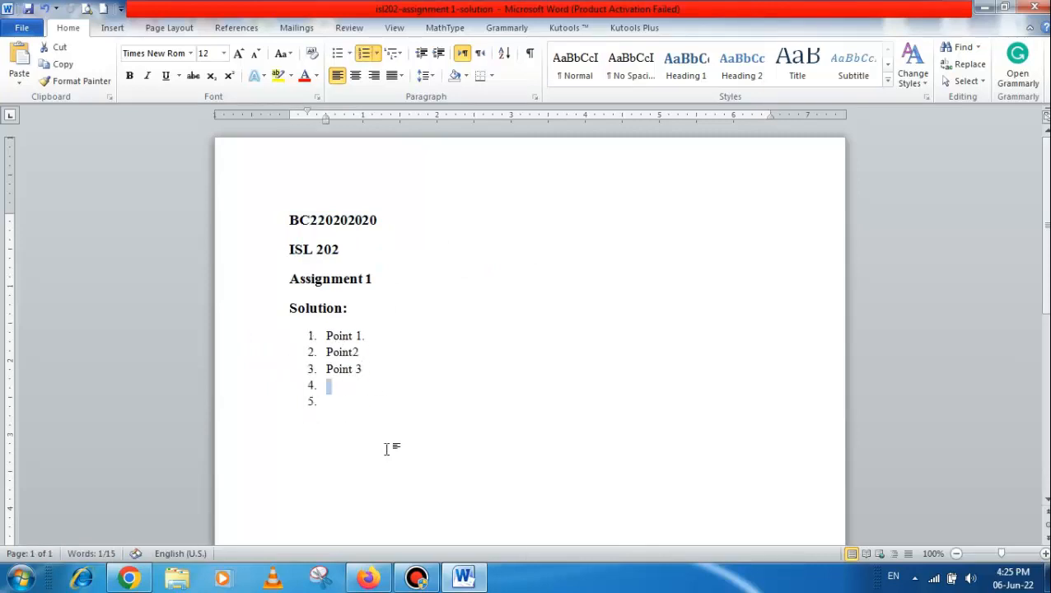
pyautogui.hotkey('ctrl', 'z')
pyautogui.click(458, 280)
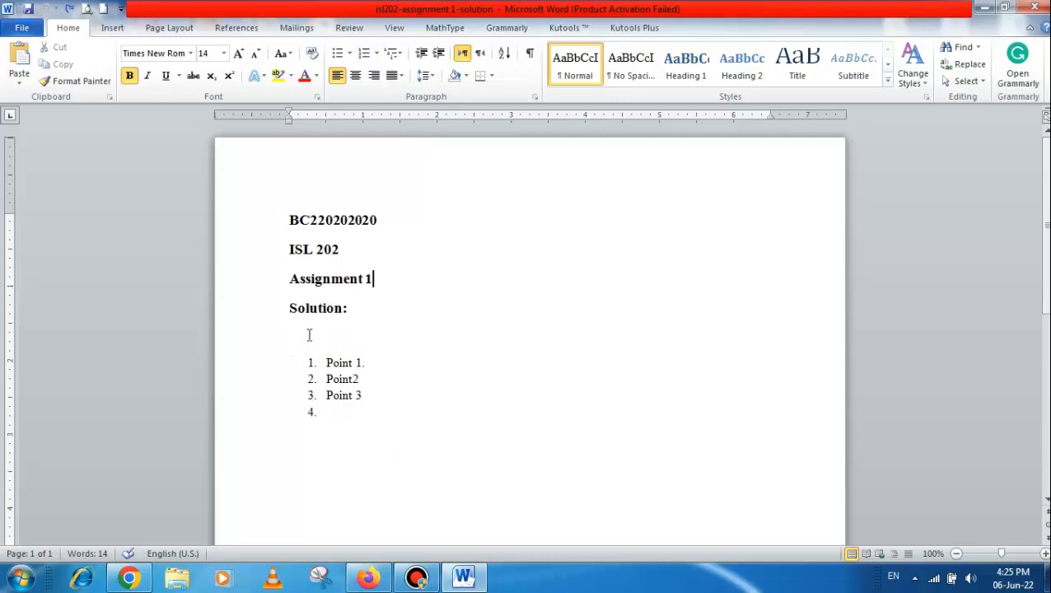
# Select the text from the Solution: heading through the end of the numbered list and copy it
pyautogui.moveTo(310, 331); pyautogui.dragTo(370, 431)
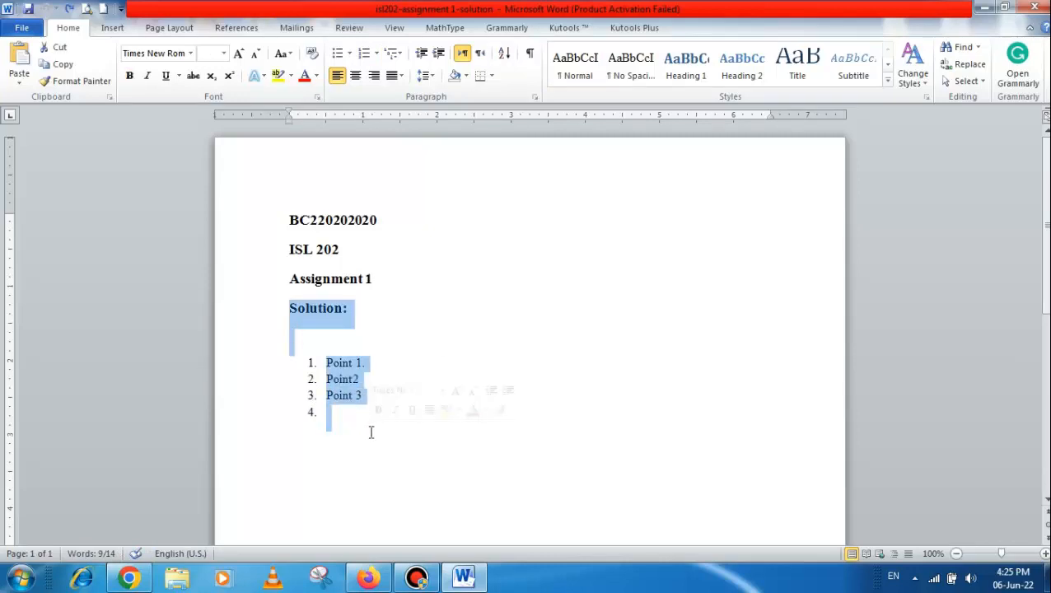
pyautogui.rightClick(346, 382)
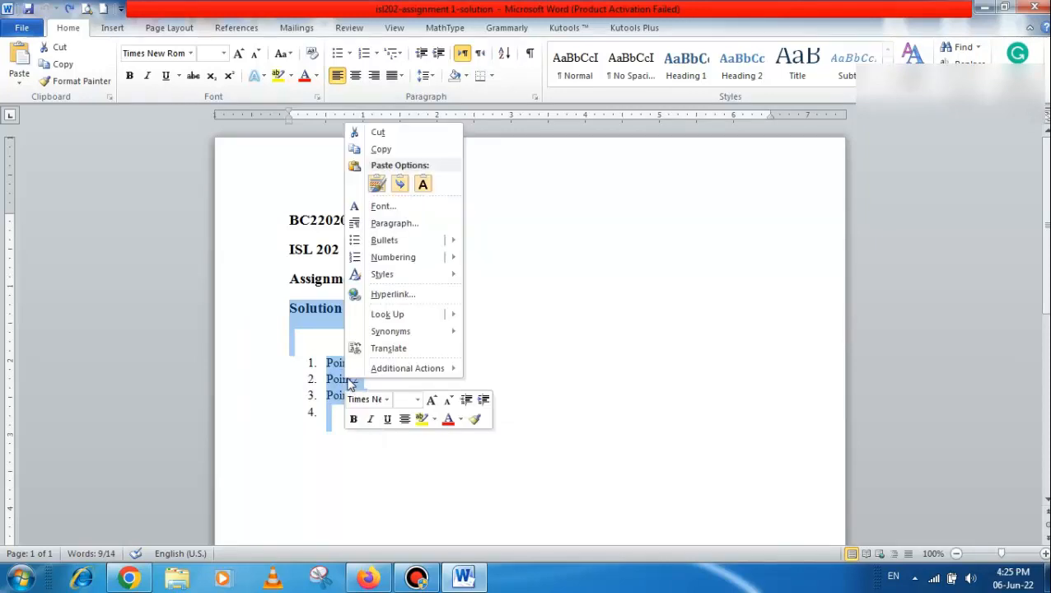
pyautogui.click(379, 132)
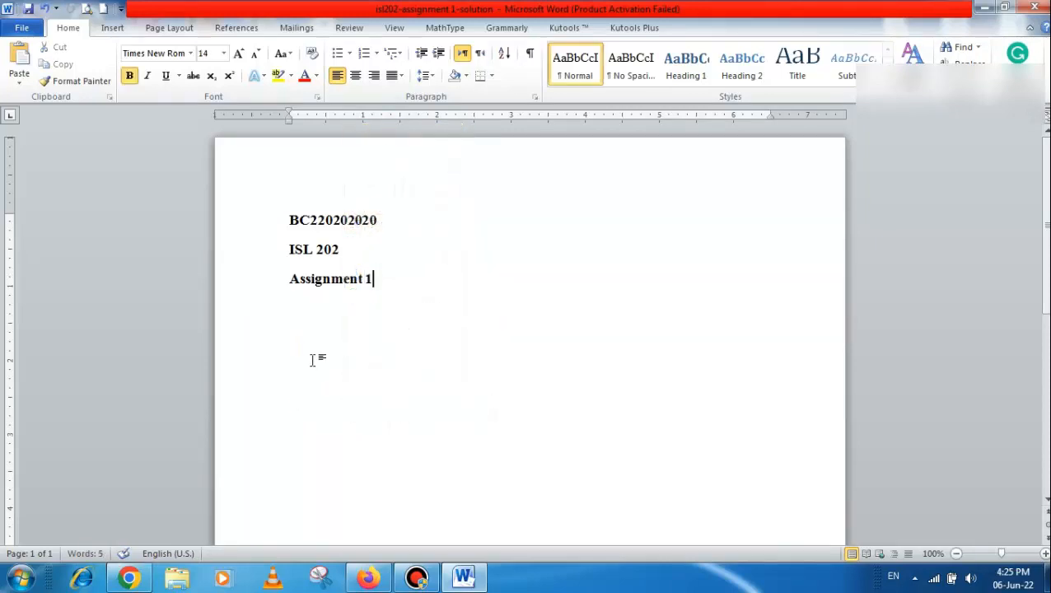
pyautogui.hotkey('ctrl', 'z')
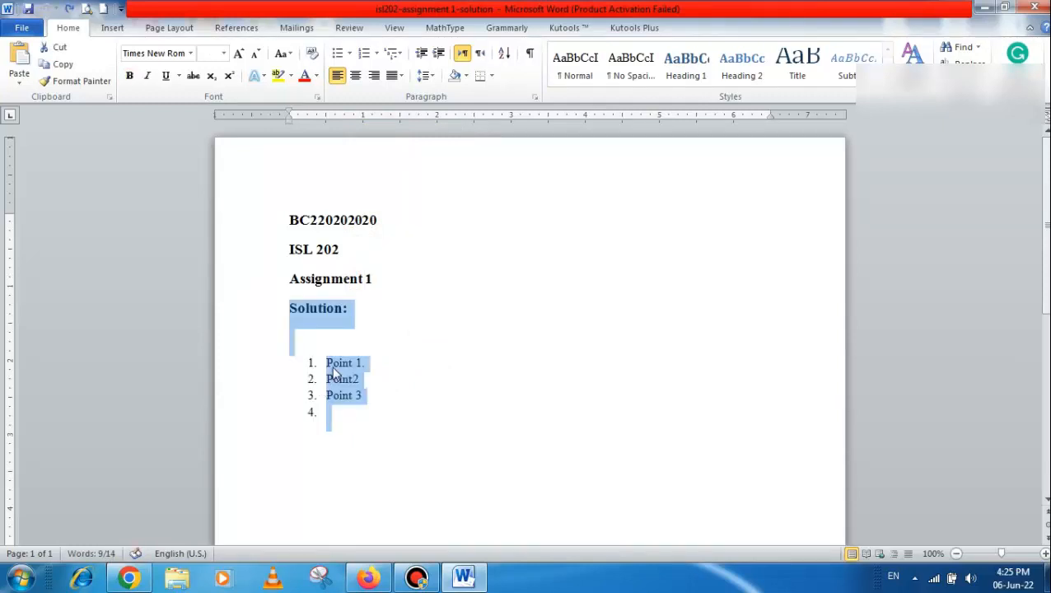
pyautogui.rightClick(332, 372)
pyautogui.click(376, 139)
# Switch to Firefox and paste the copied solution into the Student Inline Solution editor
pyautogui.click(368, 577)
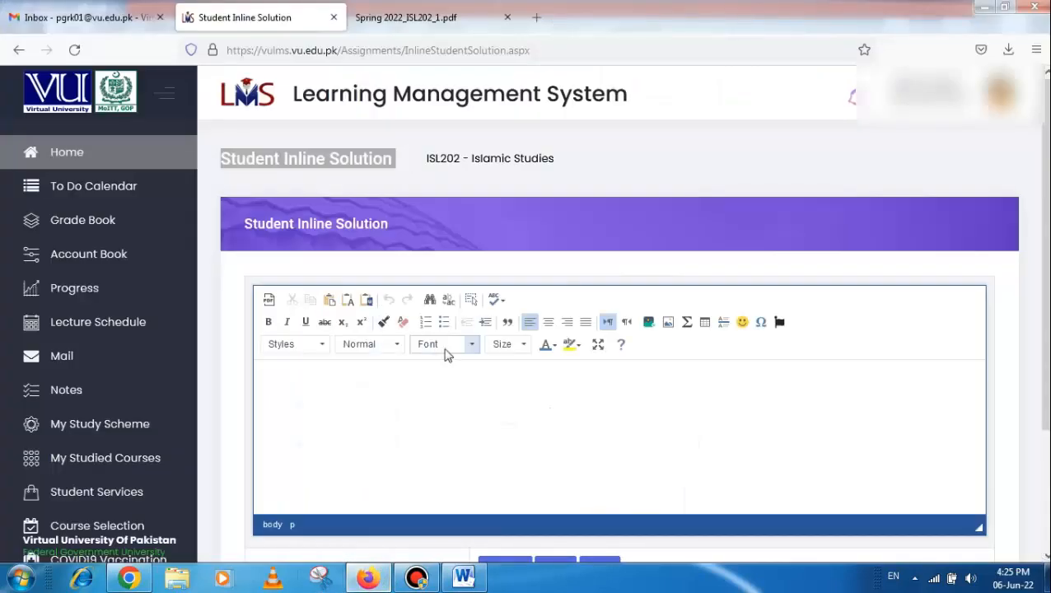
pyautogui.rightClick(391, 407)
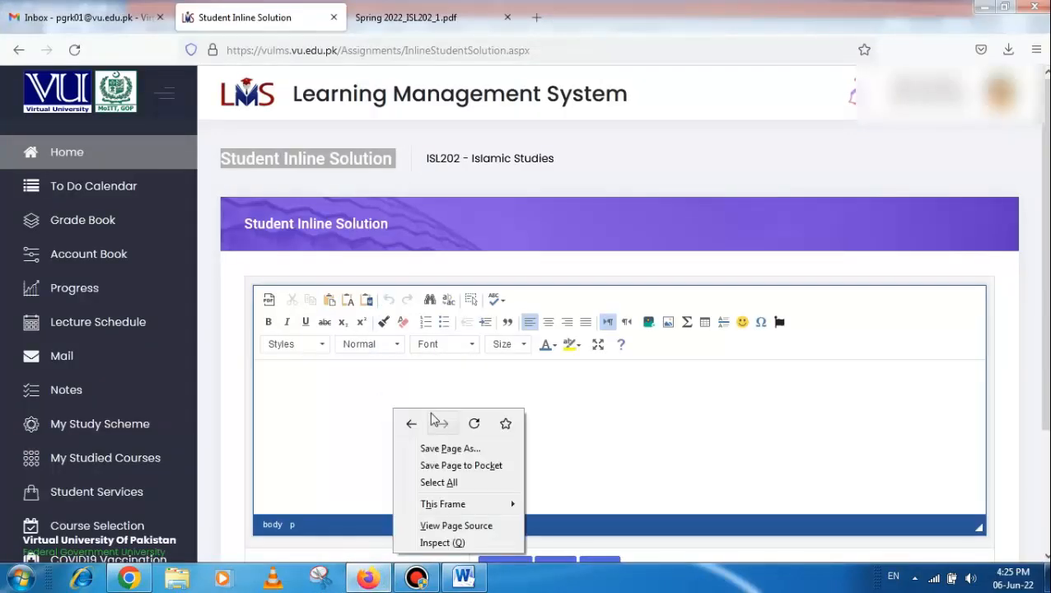
pyautogui.click(353, 415)
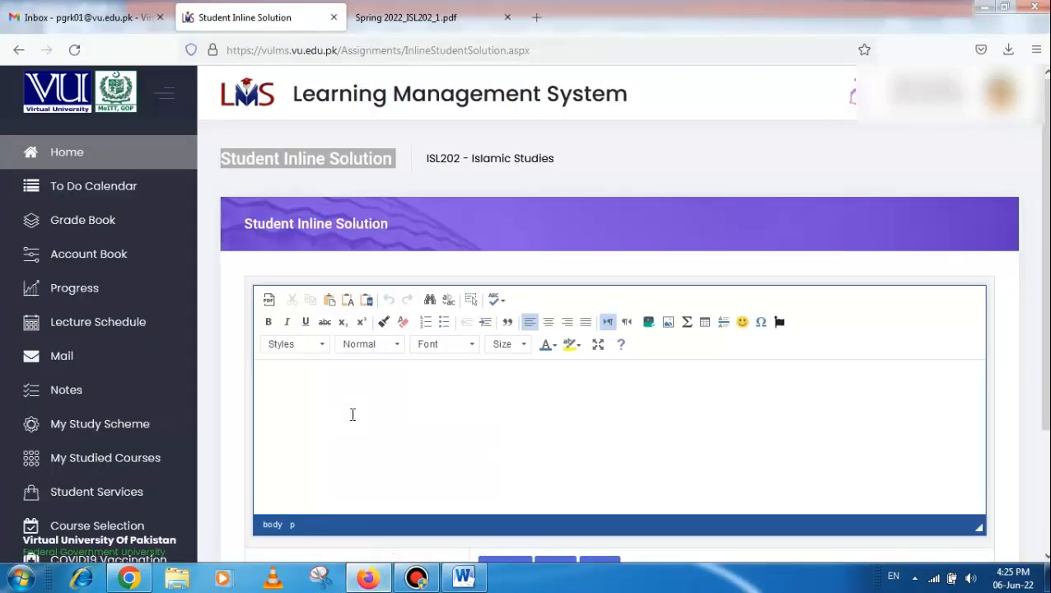
pyautogui.hotkey('ctrl', 'v')
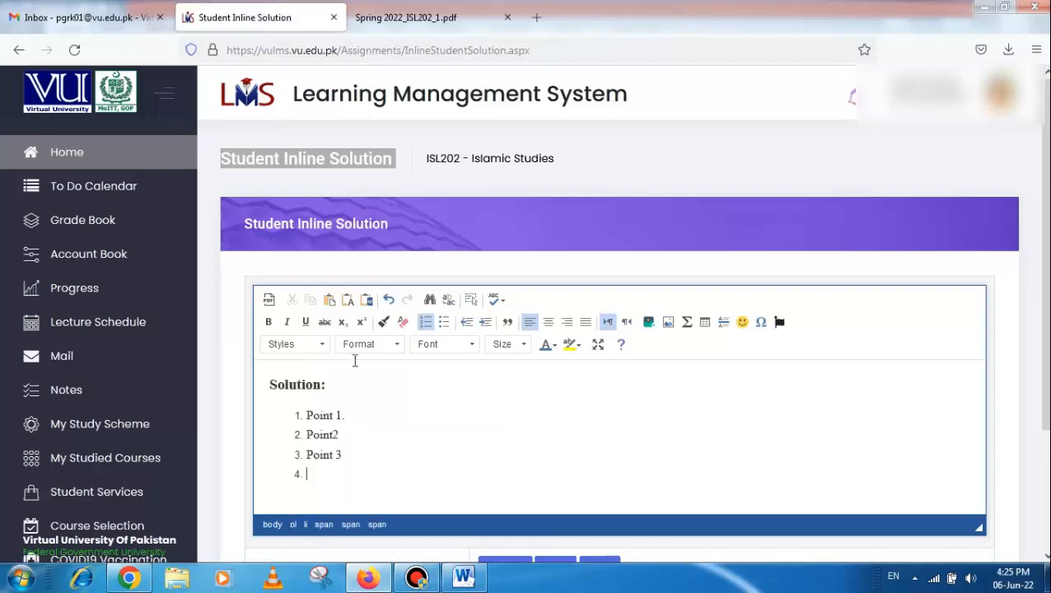
# Try Paste from Word in the editor, and paste the solution again at the fourth list item
pyautogui.click(368, 301)
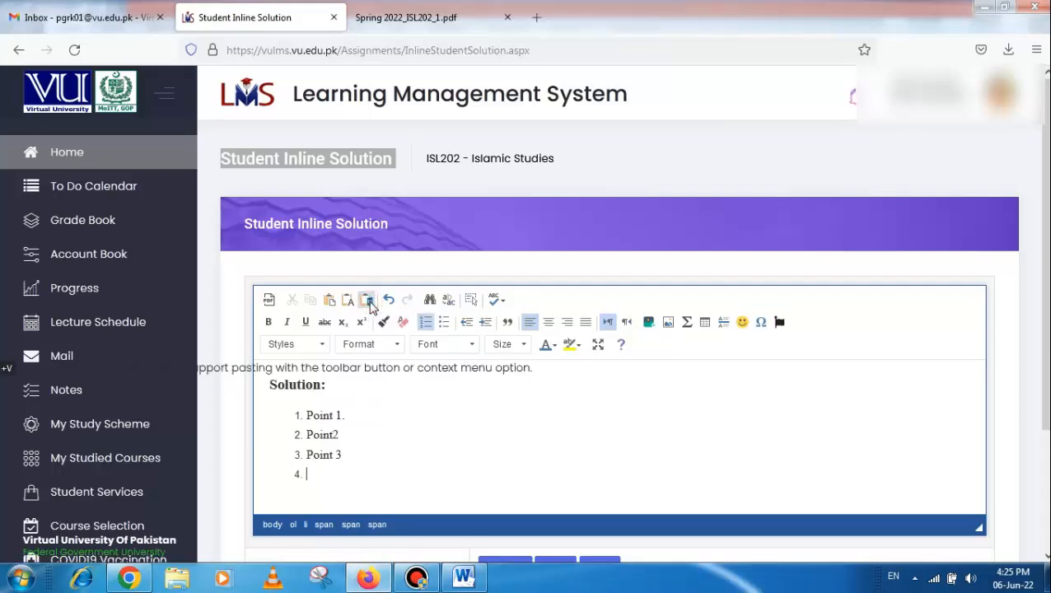
pyautogui.click(390, 446)
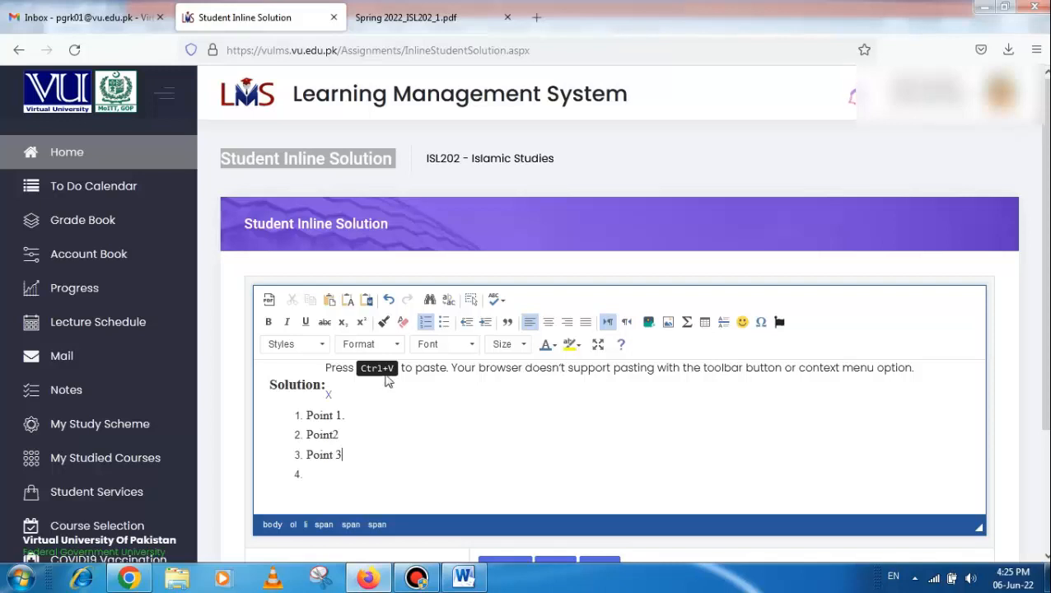
pyautogui.click(358, 477)
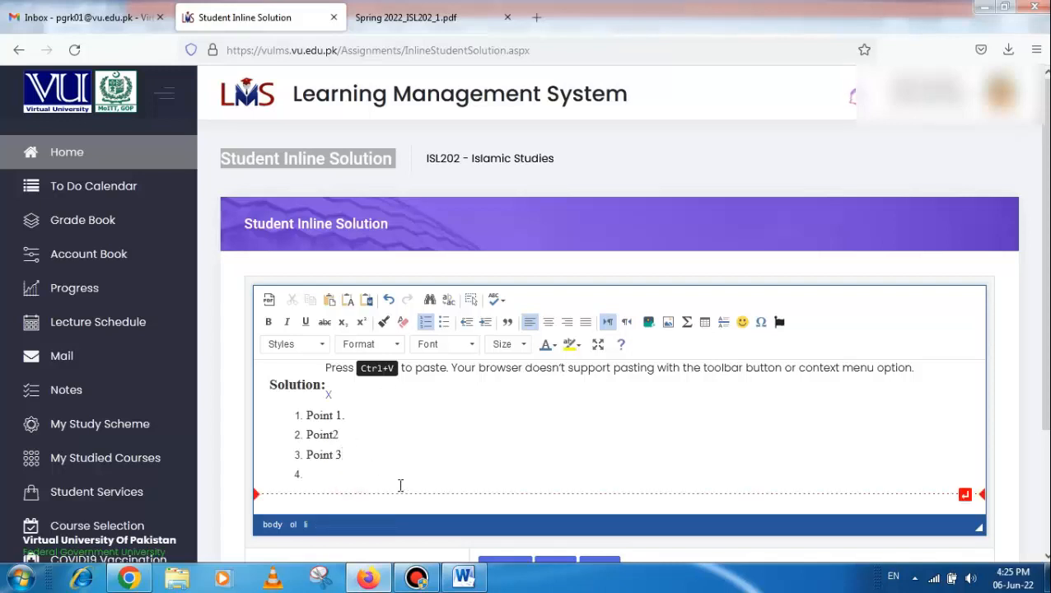
pyautogui.hotkey('ctrl', 'v')
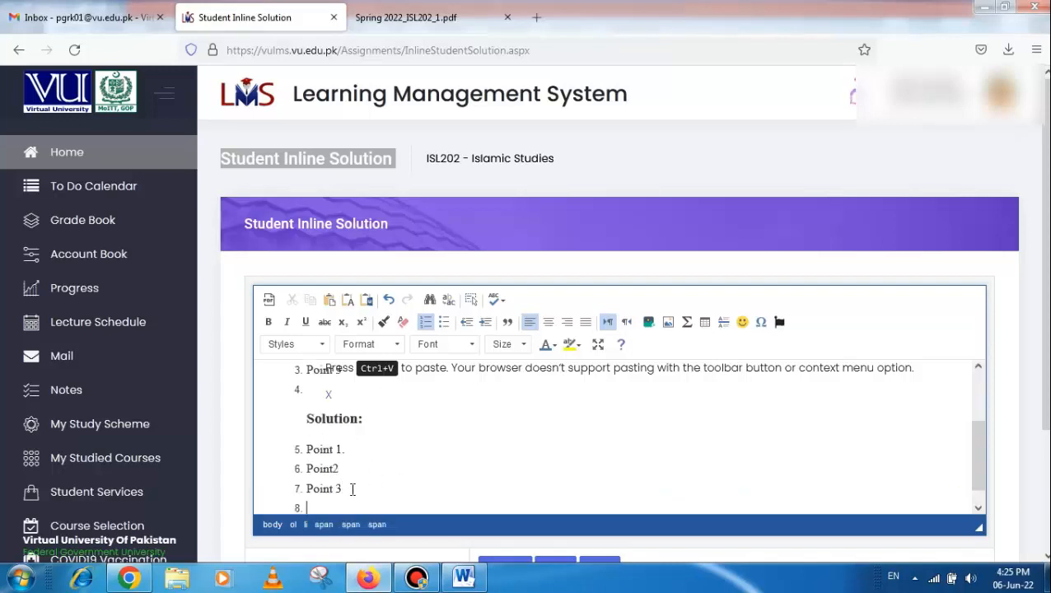
# Undo all the pasted solution text until the inline editor is empty
pyautogui.moveTo(335, 489); pyautogui.dragTo(312, 399)
pyautogui.hotkey('ctrl', 'z')
pyautogui.hotkey('ctrl', 'z')
pyautogui.hotkey('ctrl', 'z')
pyautogui.hotkey('ctrl', 'z')
pyautogui.hotkey('ctrl', 'z')
pyautogui.hotkey('ctrl', 'z')
pyautogui.hotkey('ctrl', 'z')
pyautogui.hotkey('ctrl', 'z')
pyautogui.hotkey('ctrl', 'z')
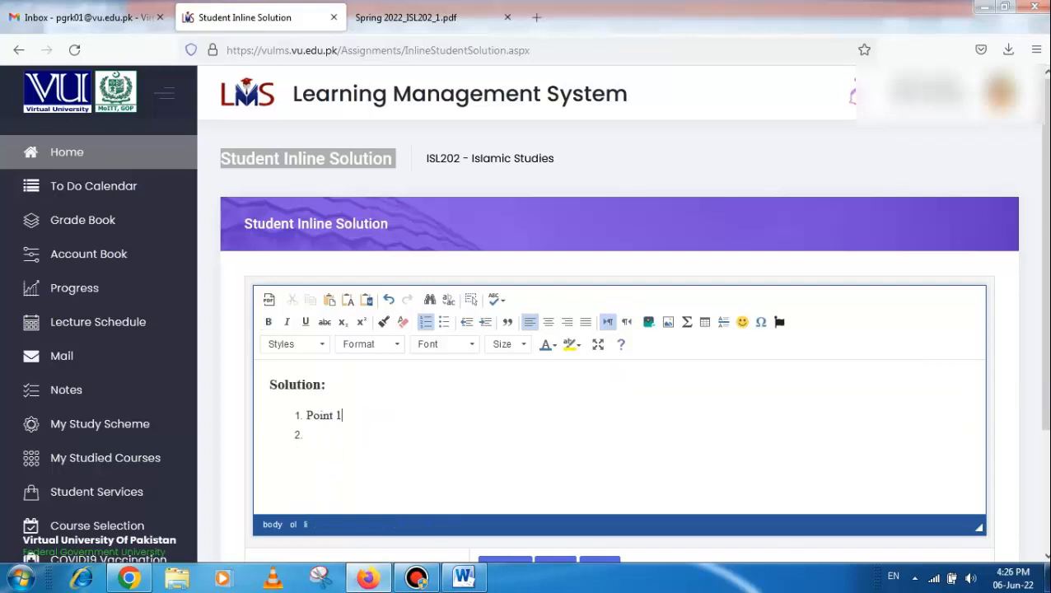
pyautogui.hotkey('ctrl', 'z')
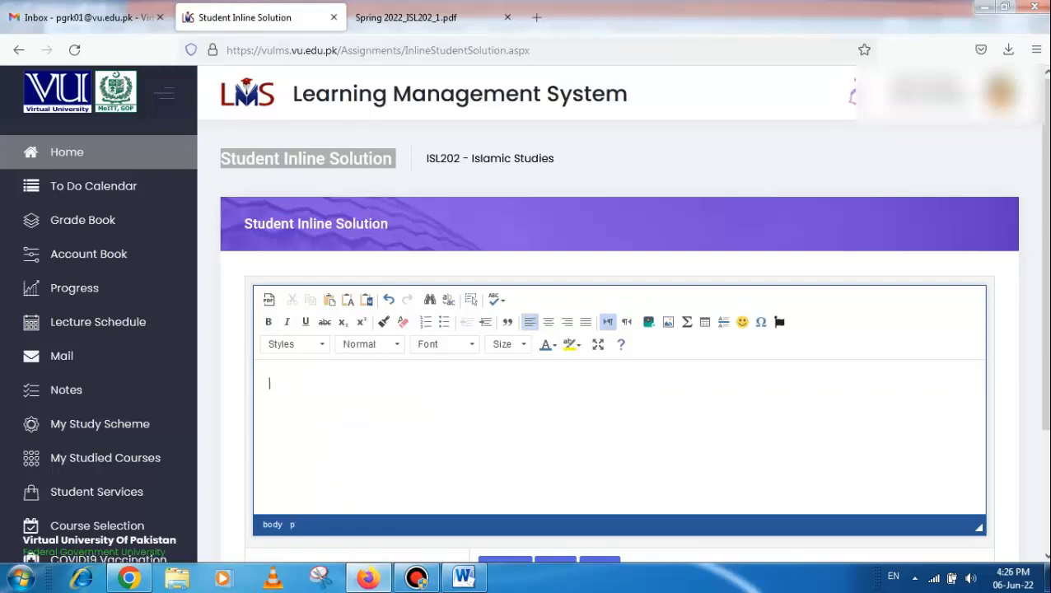
# Look over the empty inline solution page and switch back to the solution document in Word
pyautogui.scroll(-3, 545, 453)
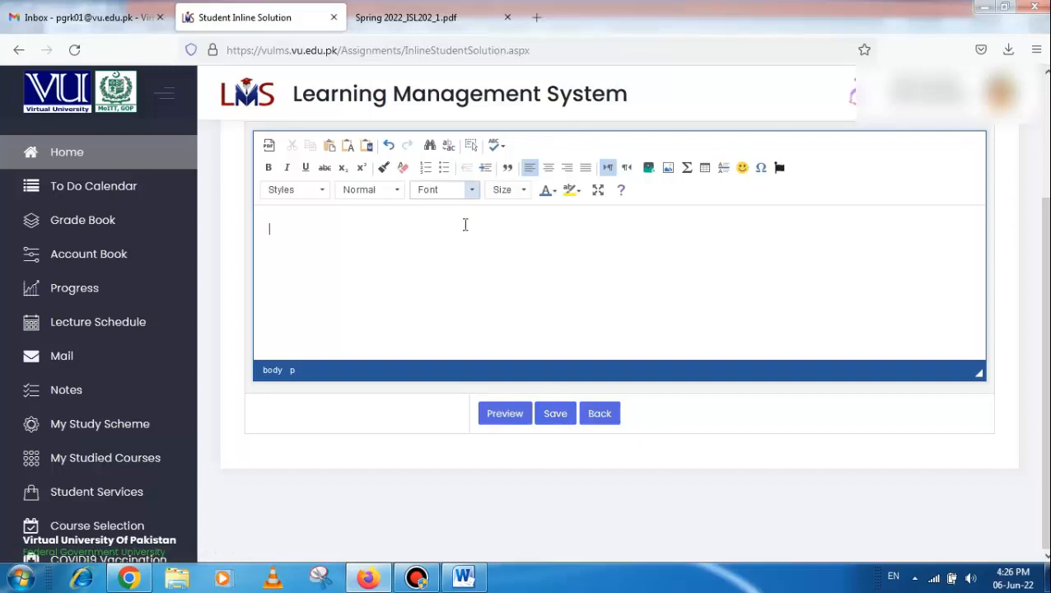
pyautogui.scroll(3, 484, 226)
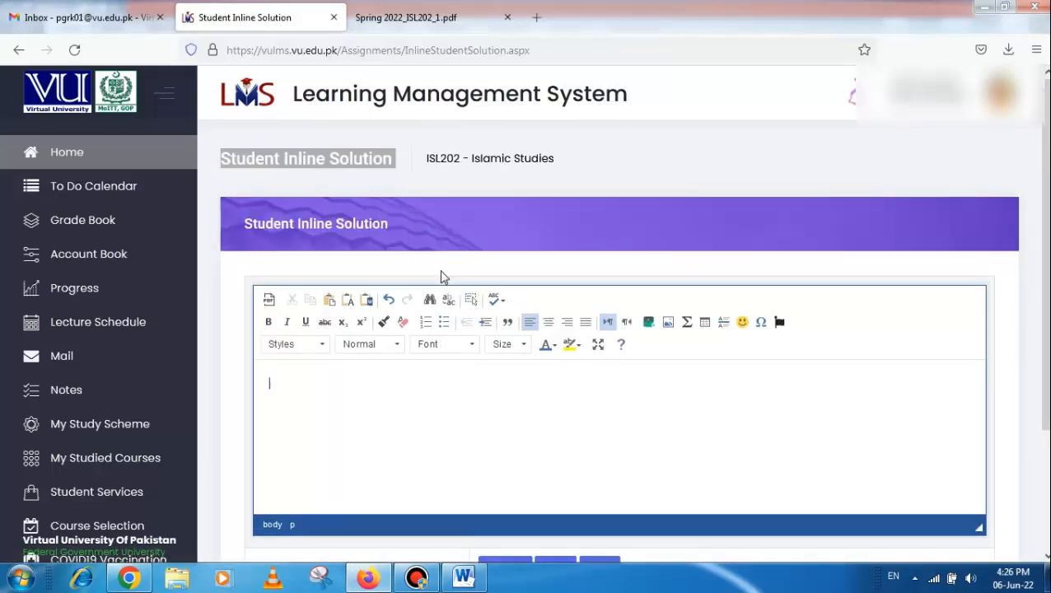
pyautogui.scroll(-3, 442, 275)
pyautogui.scroll(3, 447, 272)
pyautogui.click(464, 576)
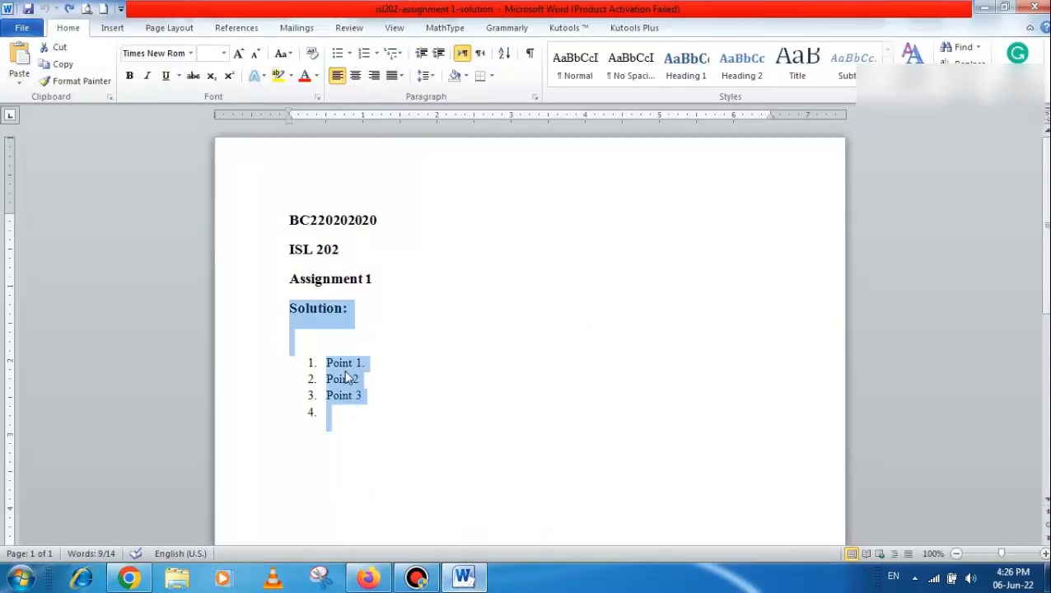
# Switch back to the LMS in Firefox, return to the course home page and show the Classic To Do list of the To Do Calendar
pyautogui.click(484, 579)
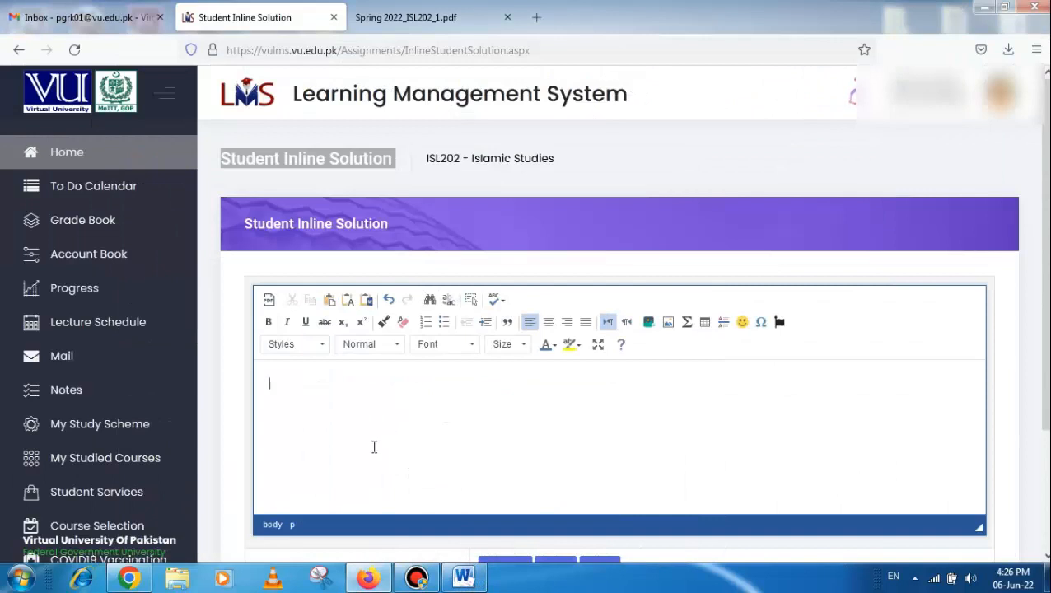
pyautogui.click(77, 173)
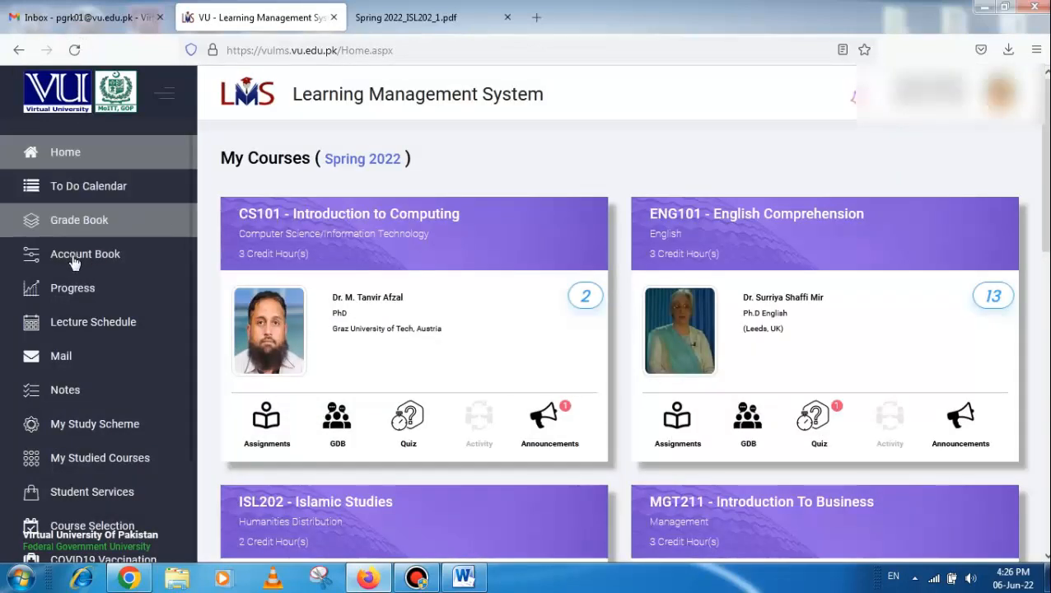
pyautogui.click(95, 187)
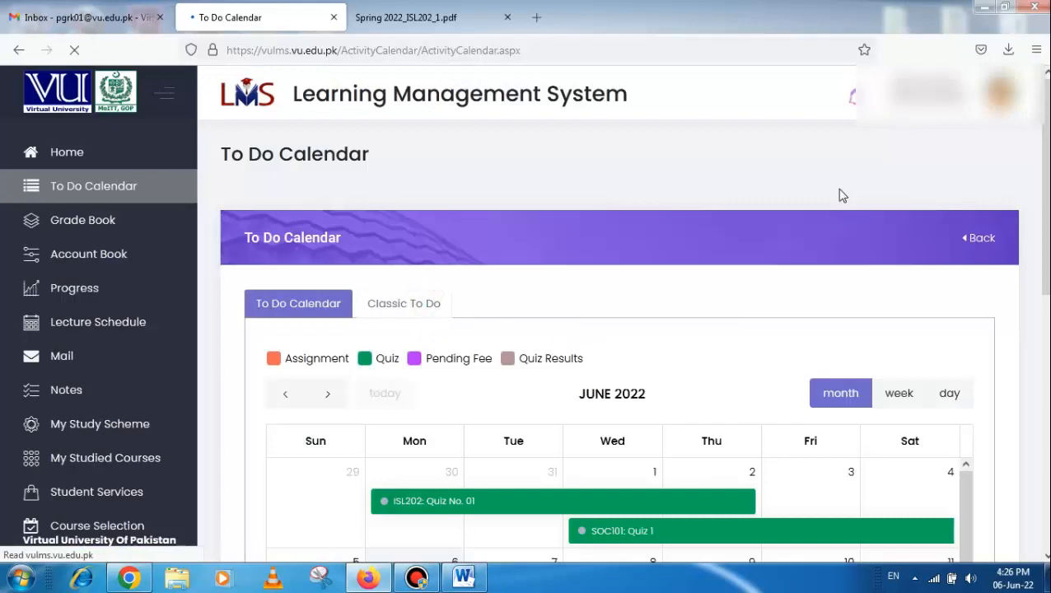
pyautogui.scroll(-3, 624, 299)
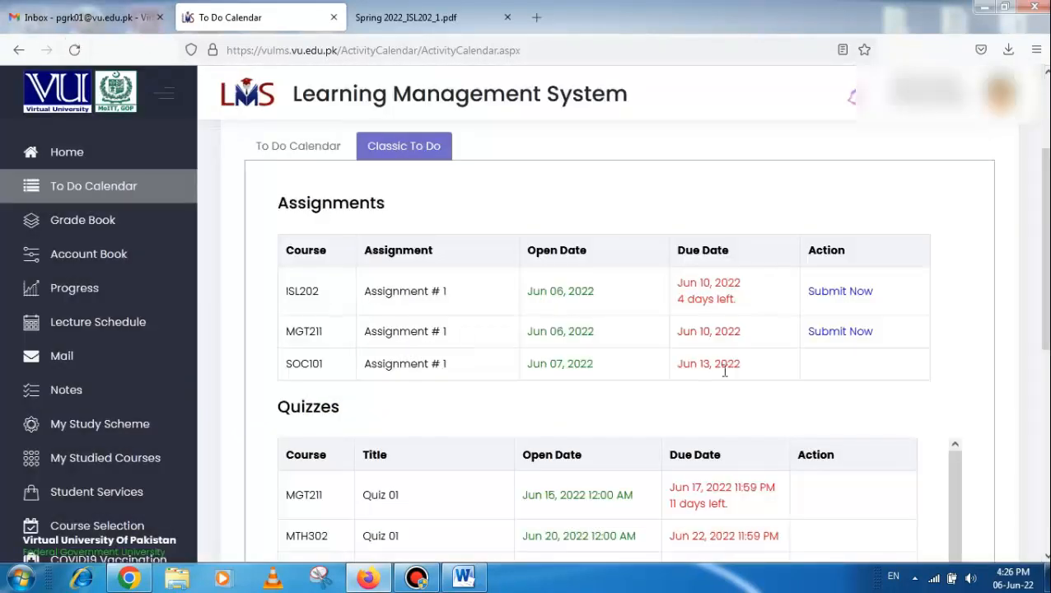
# Open the MGT211 Assignment # 1 submission from the to-do list and look over its inline solution editor
pyautogui.click(854, 333)
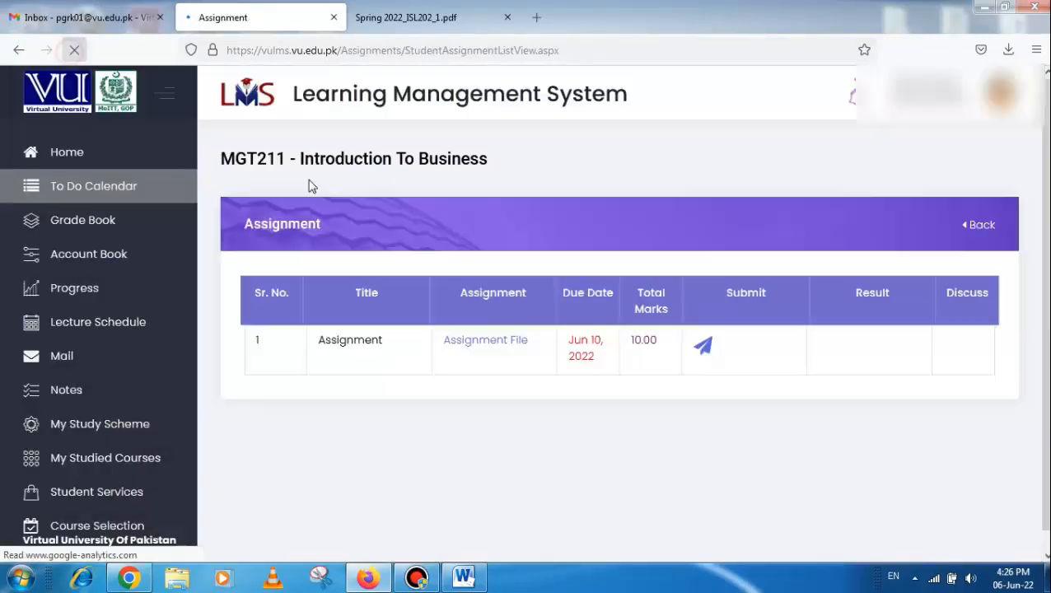
pyautogui.click(707, 350)
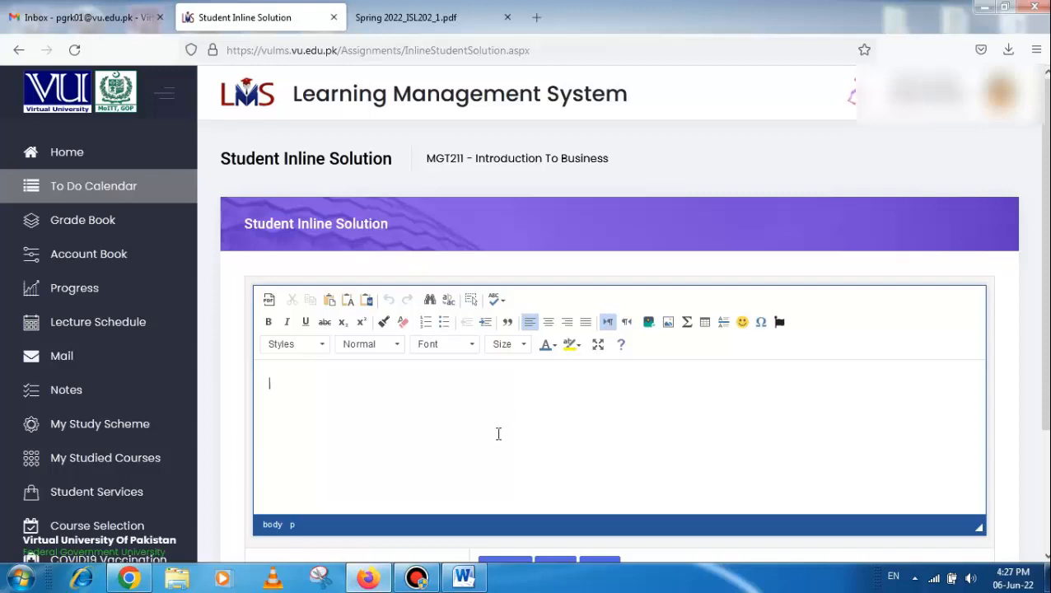
pyautogui.scroll(-2, 500, 422)
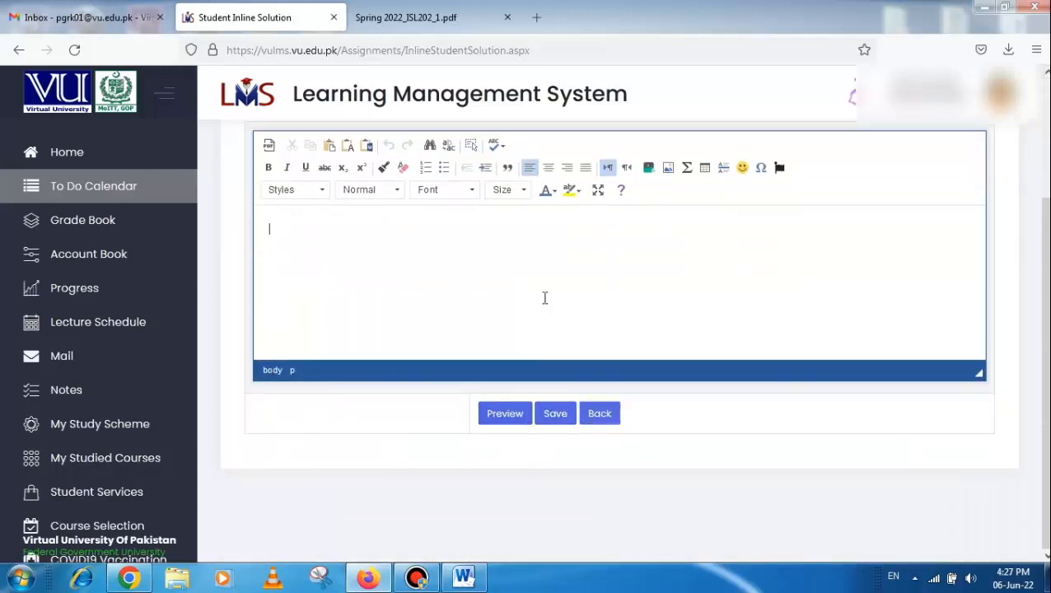
pyautogui.scroll(1, 542, 284)
pyautogui.scroll(2, 543, 284)
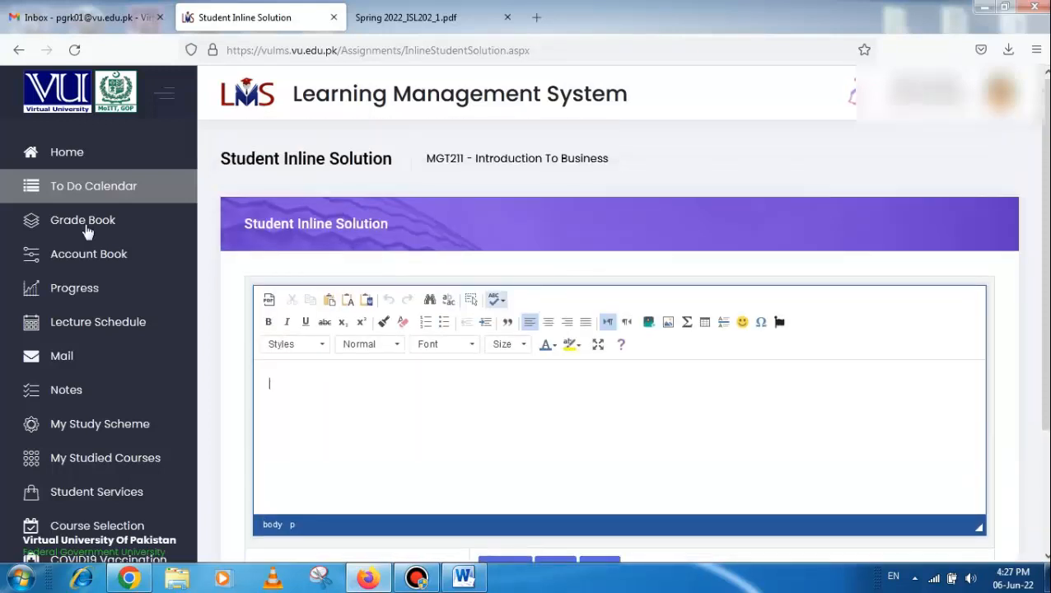
# Return to the LMS home page and open the assignments of the ISL202 - Islamic Studies course
pyautogui.click(64, 155)
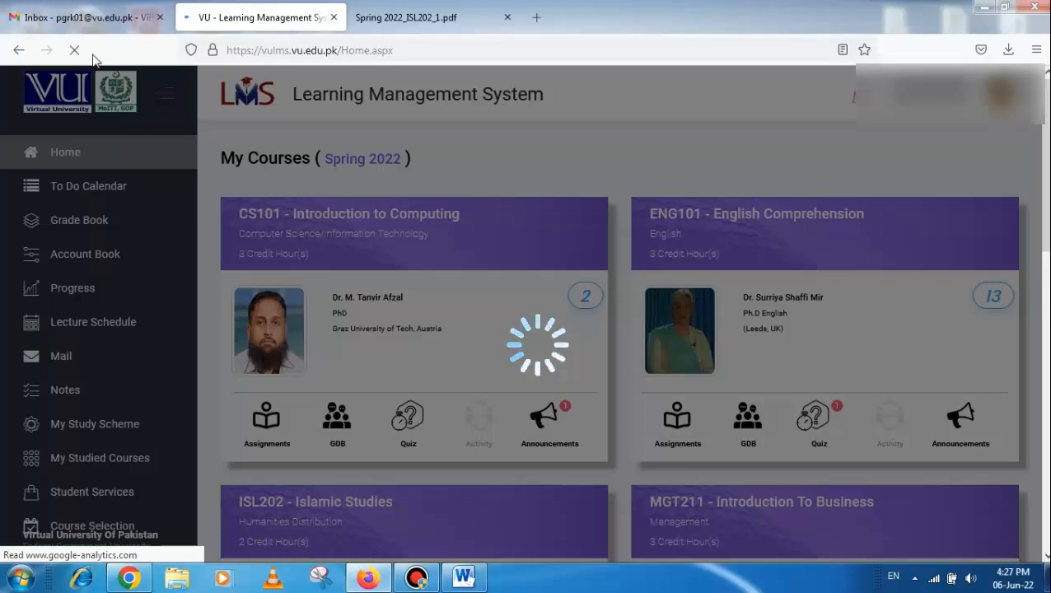
pyautogui.scroll(-2, 379, 395)
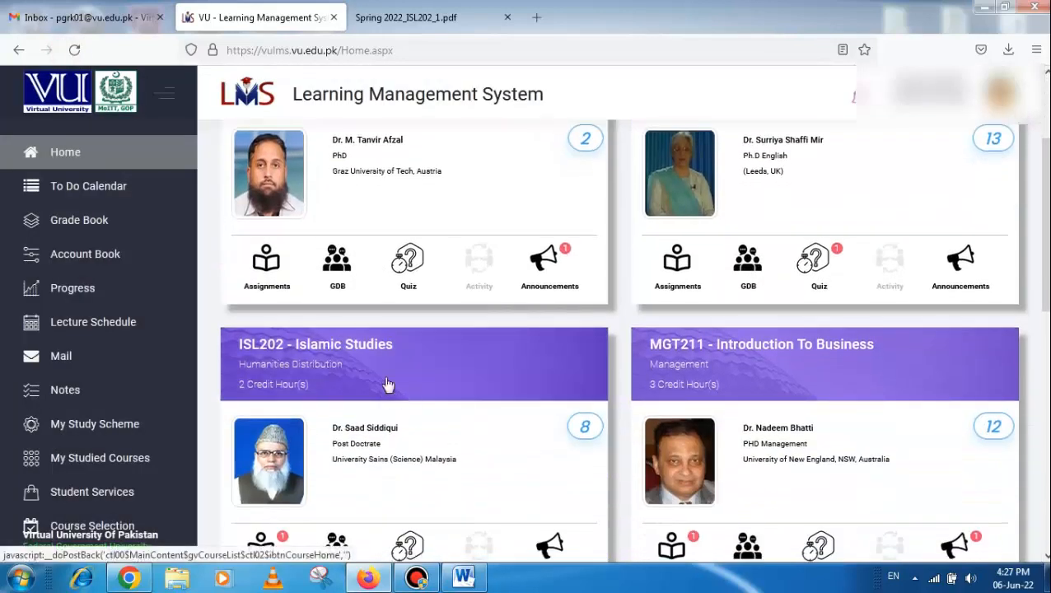
pyautogui.scroll(-1, 425, 422)
pyautogui.click(260, 469)
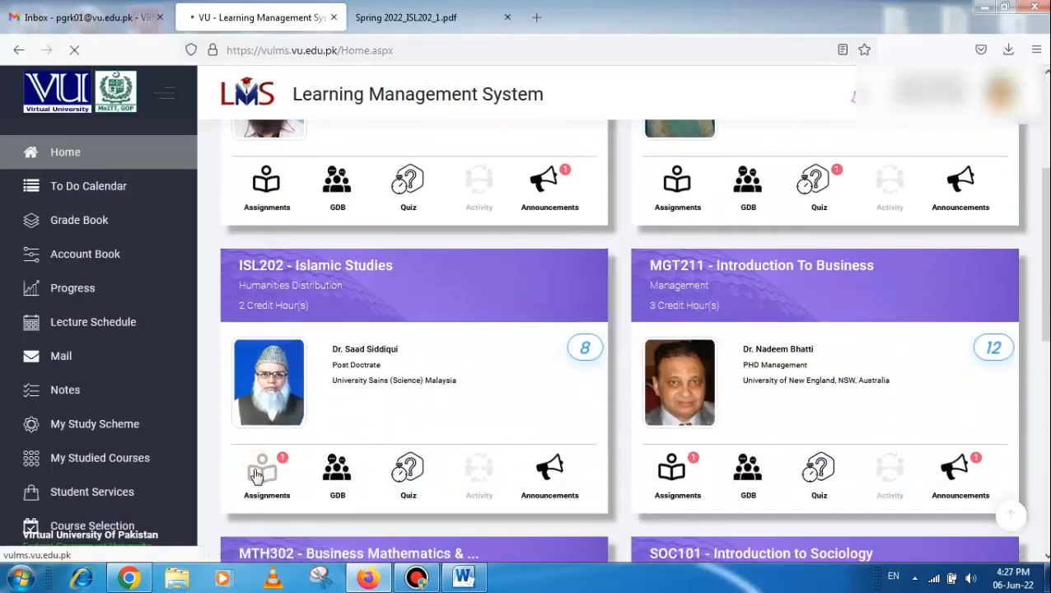